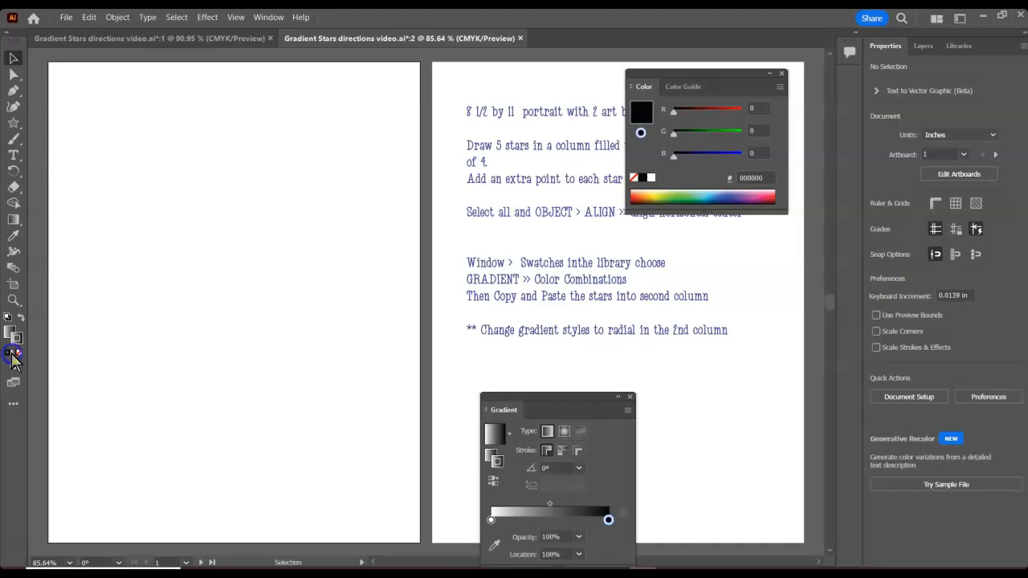
{"action": "left_click", "coordinate": [10, 334]}
{"action": "double_click", "coordinate": [10, 333]}
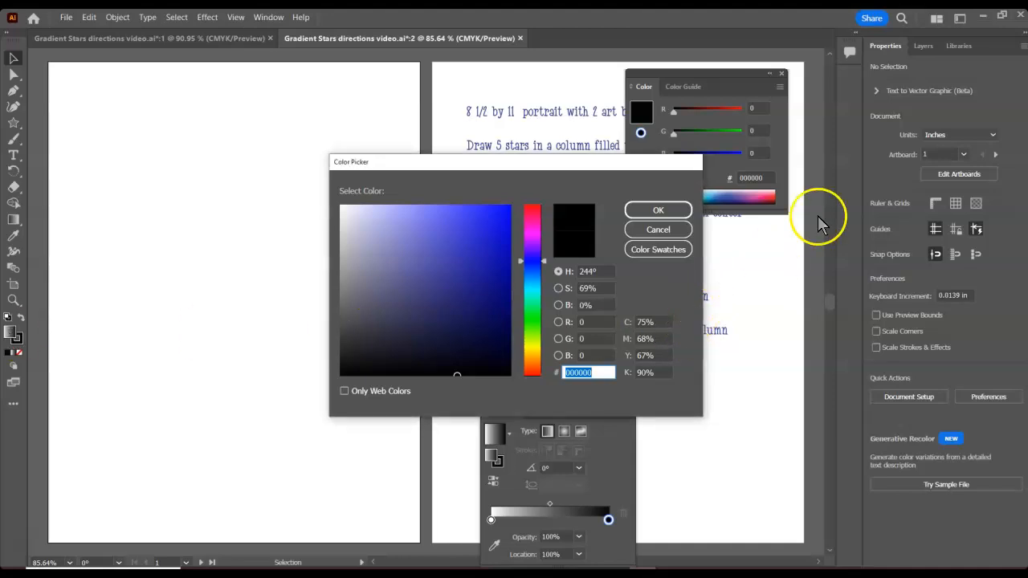
{"action": "left_click", "coordinate": [644, 230]}
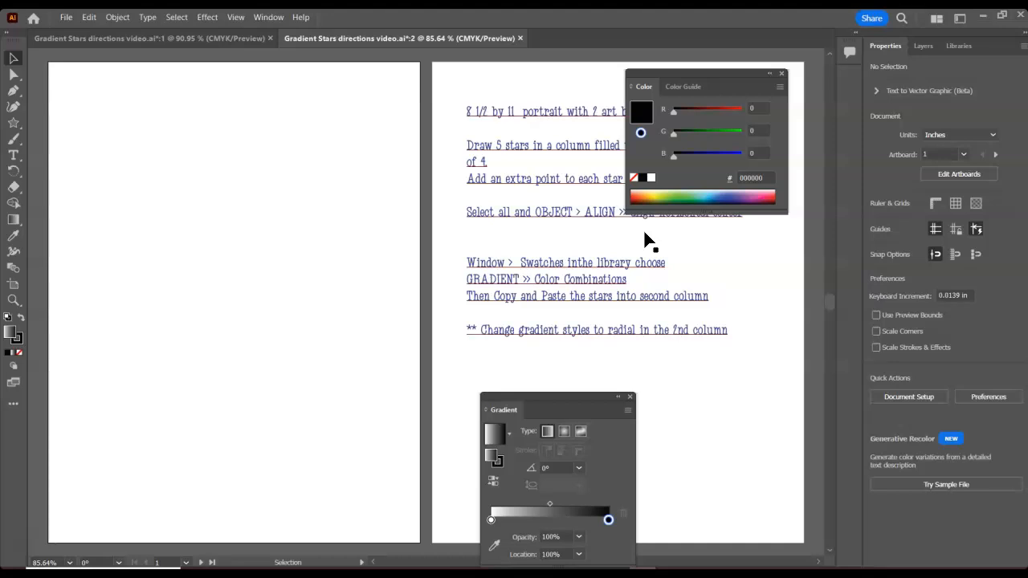
- Draw a five-point star near the top-left corner of the first artboard with the Star tool, then deselect it
{"action": "left_click", "coordinate": [13, 123]}
{"action": "left_click", "coordinate": [95, 128]}
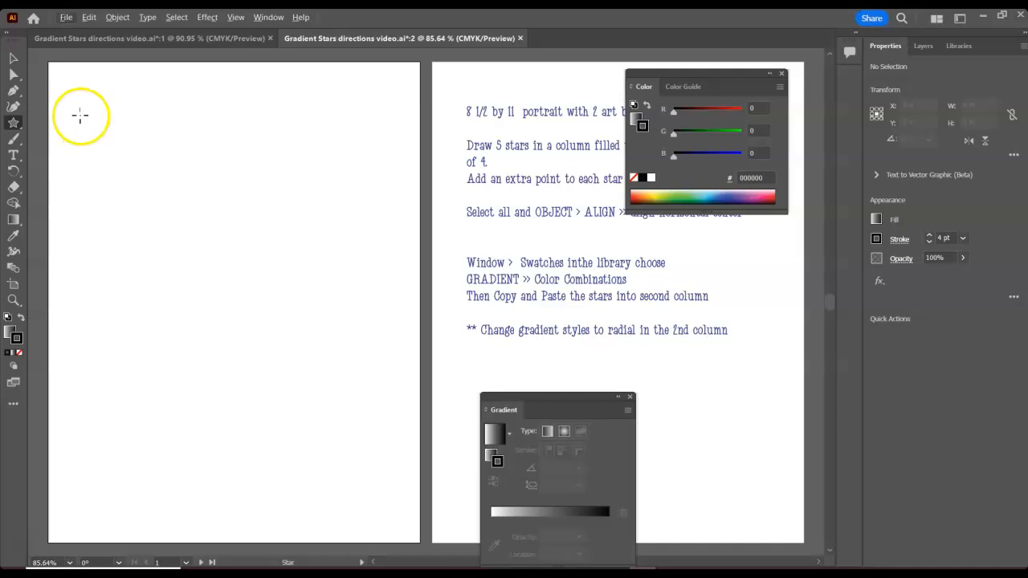
{"action": "left_click_drag", "start_coordinate": [80, 115], "coordinate": [113, 148]}
{"action": "left_click", "coordinate": [14, 58]}
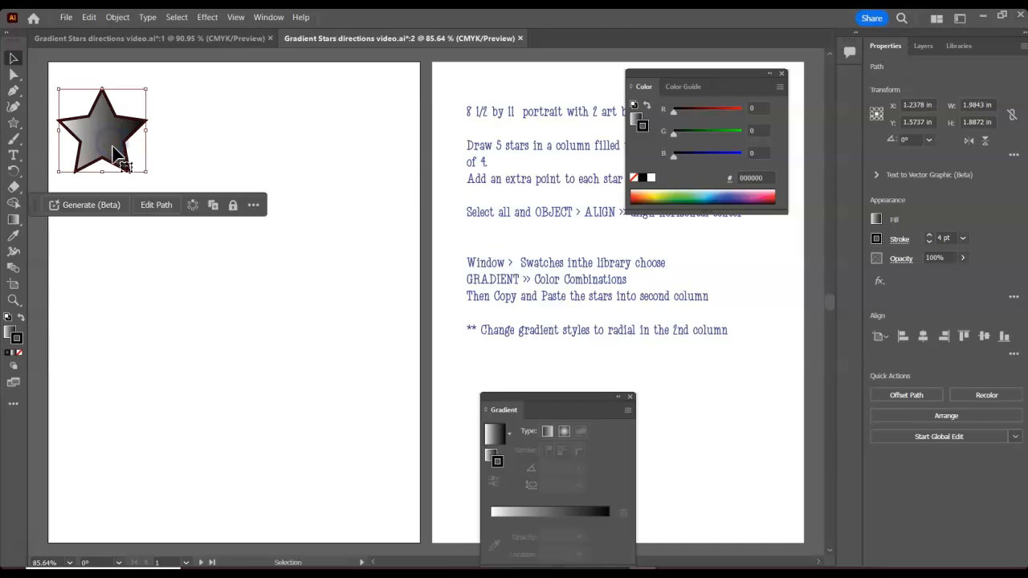
{"action": "left_click", "coordinate": [107, 268]}
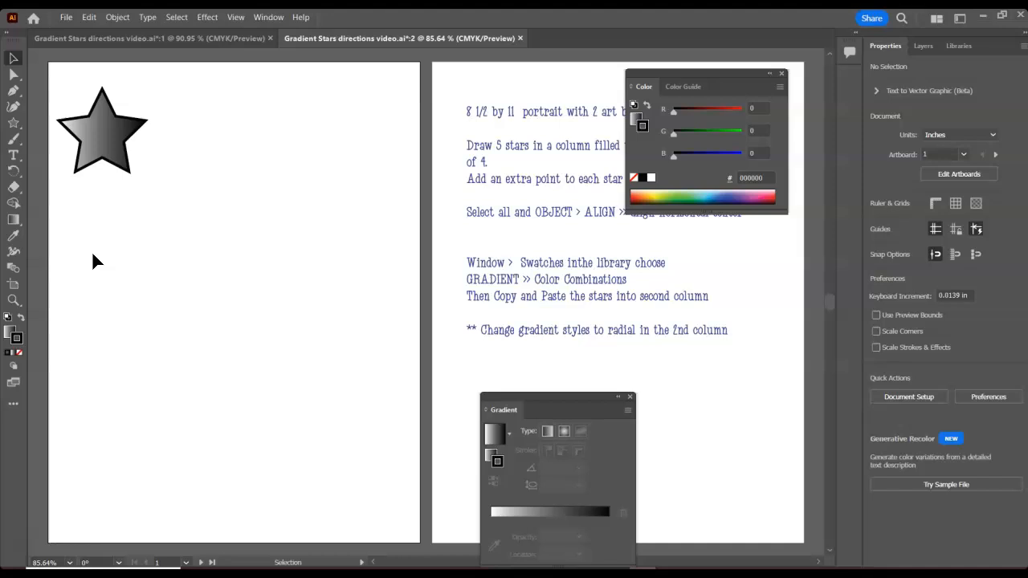
- Draw four more stars down the column, adding one extra point to each successive star while dragging
{"action": "left_click_drag", "start_coordinate": [82, 202], "coordinate": [110, 234]}
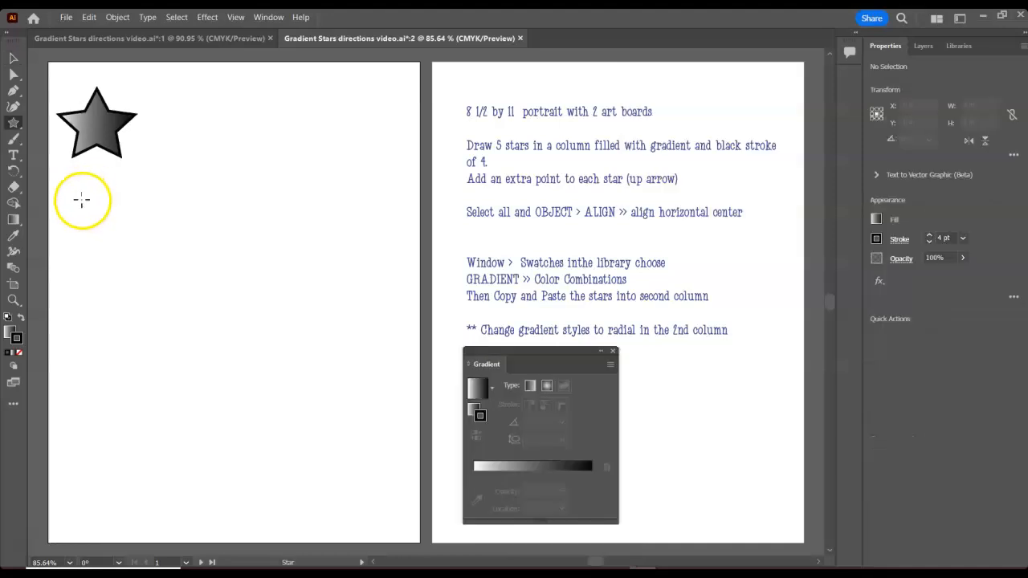
{"action": "key", "text": "Up"}
{"action": "left_click", "coordinate": [13, 58]}
{"action": "left_click", "coordinate": [84, 213]}
{"action": "left_click", "coordinate": [136, 364]}
{"action": "left_click", "coordinate": [13, 122]}
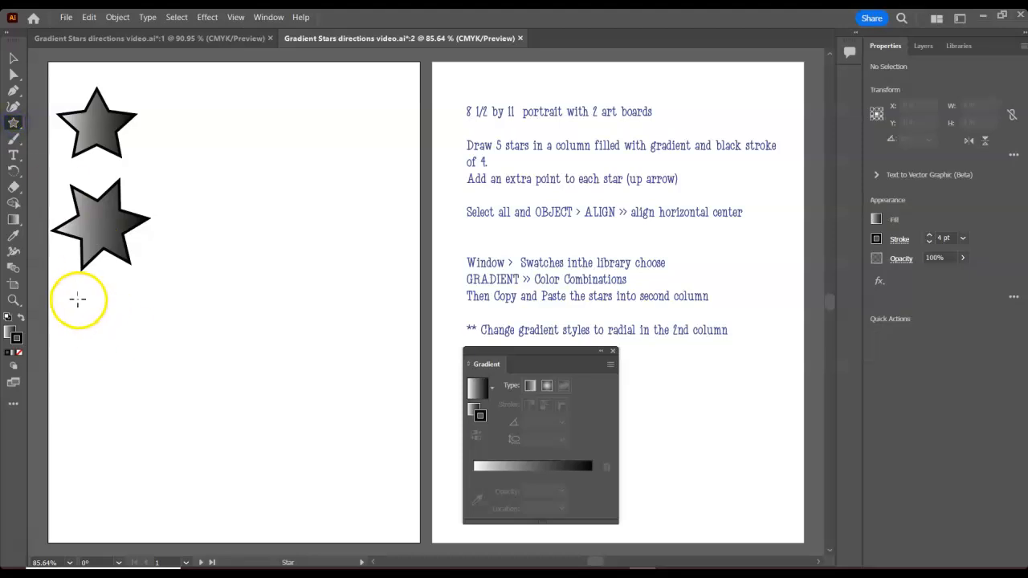
{"action": "left_click_drag", "start_coordinate": [74, 299], "coordinate": [108, 340]}
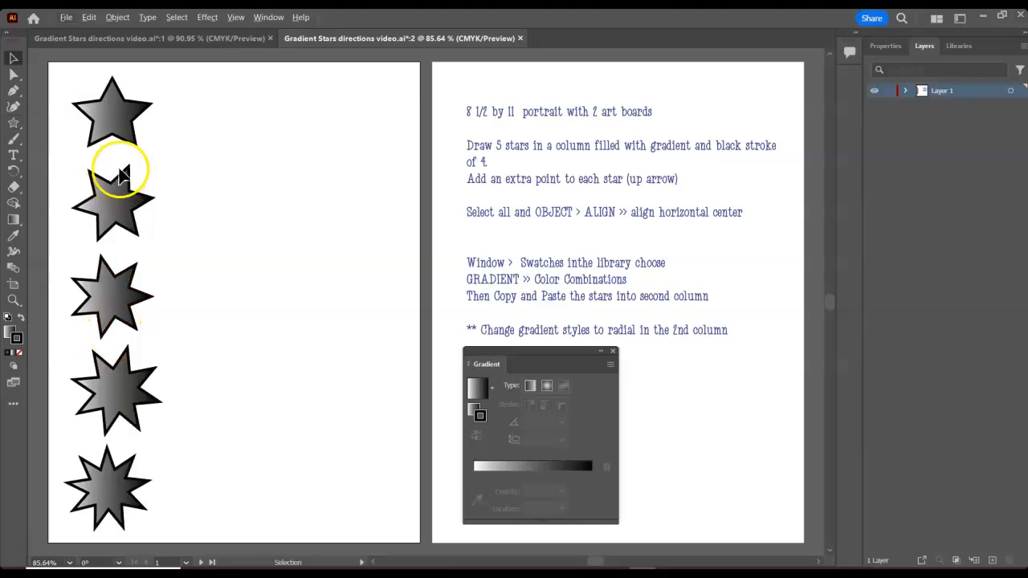
- Select all five stars and try aligning their horizontal centres, then undo that alignment
{"action": "left_click_drag", "start_coordinate": [69, 67], "coordinate": [152, 534]}
{"action": "left_click", "coordinate": [110, 196]}
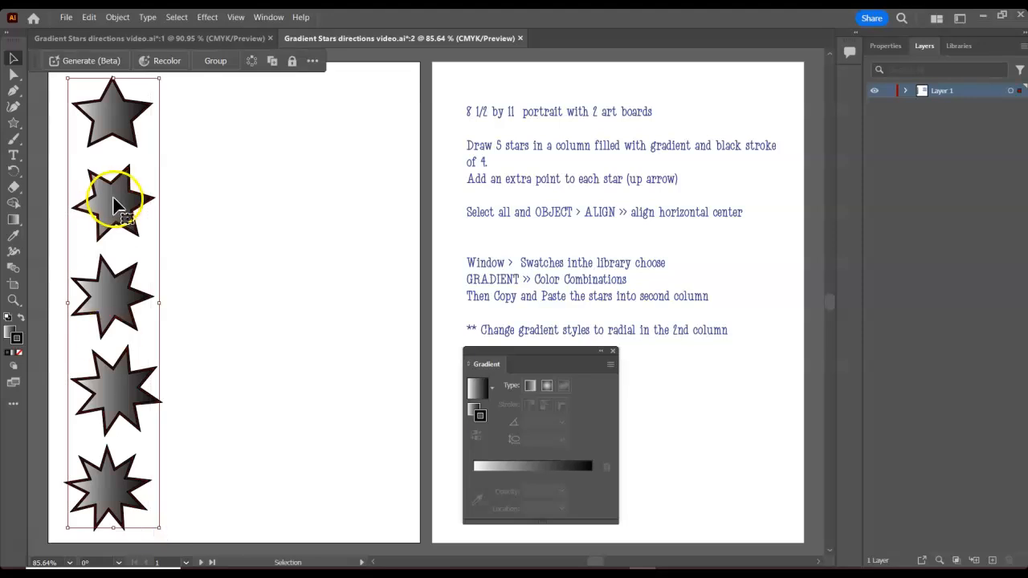
{"action": "left_click", "coordinate": [883, 46]}
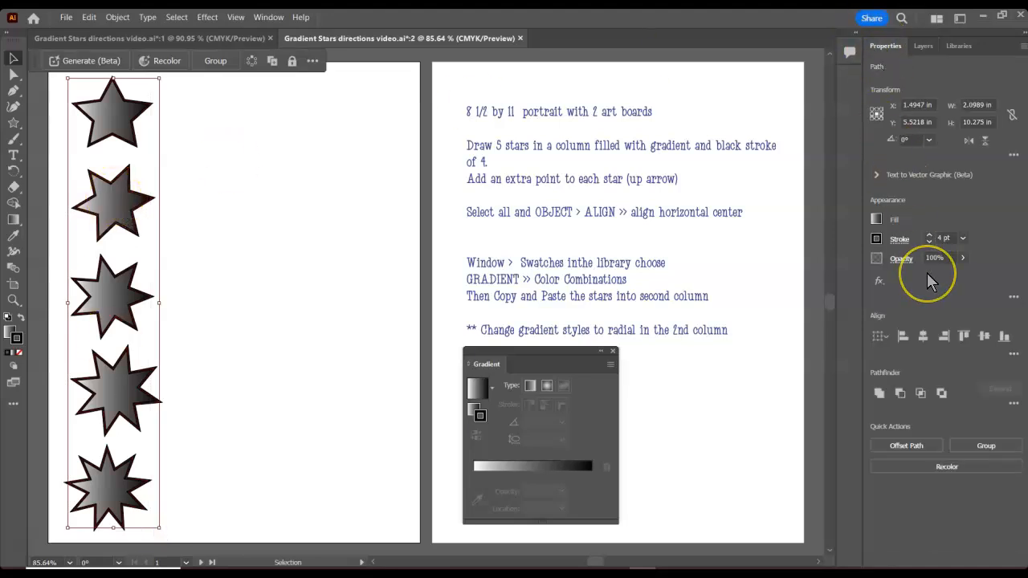
{"action": "left_click", "coordinate": [922, 337]}
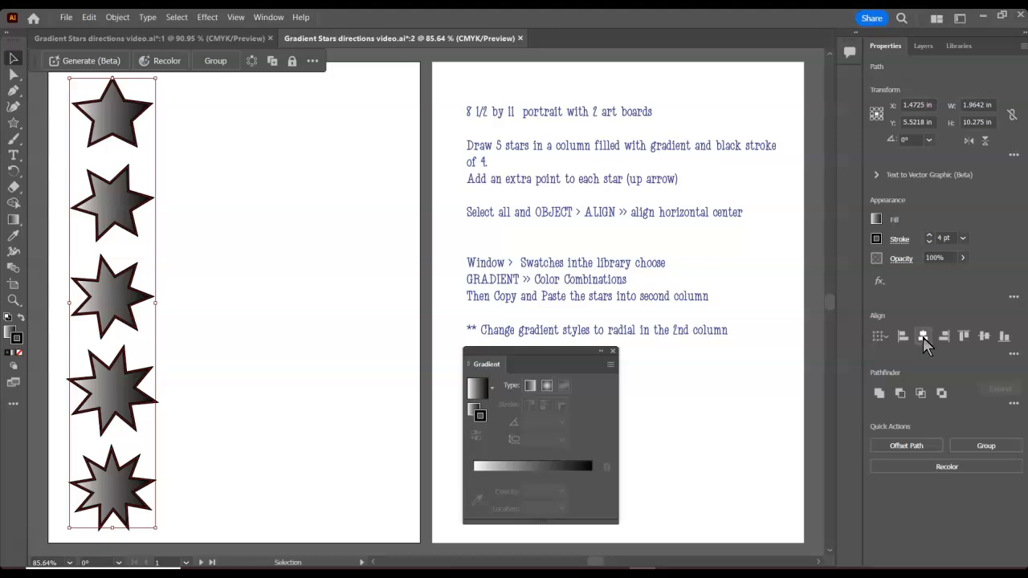
{"action": "key", "text": "ctrl+z"}
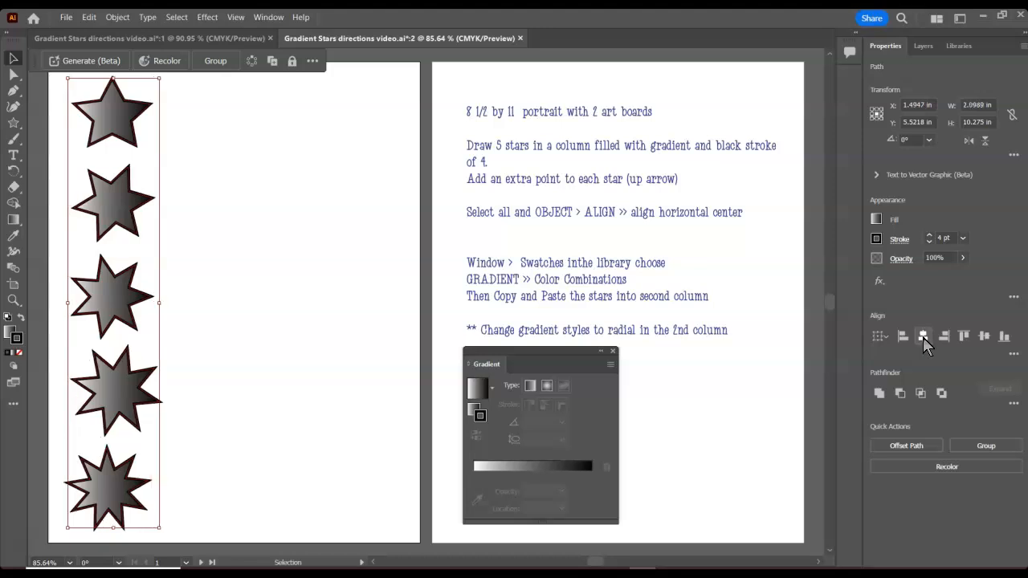
- Align the five selected stars on their horizontal centres using Object > Align, then deselect them
{"action": "left_click", "coordinate": [117, 16]}
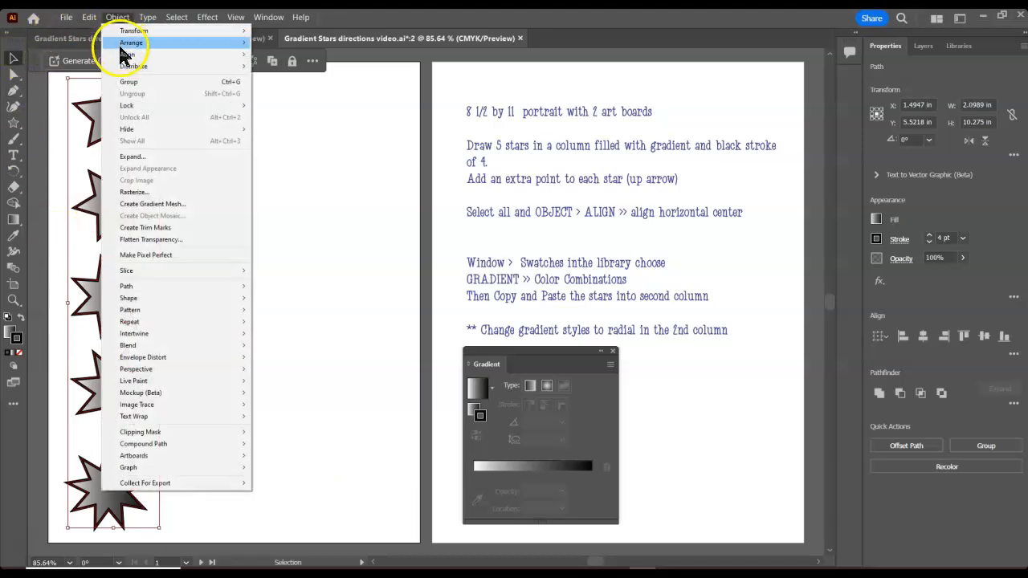
{"action": "left_click", "coordinate": [123, 55]}
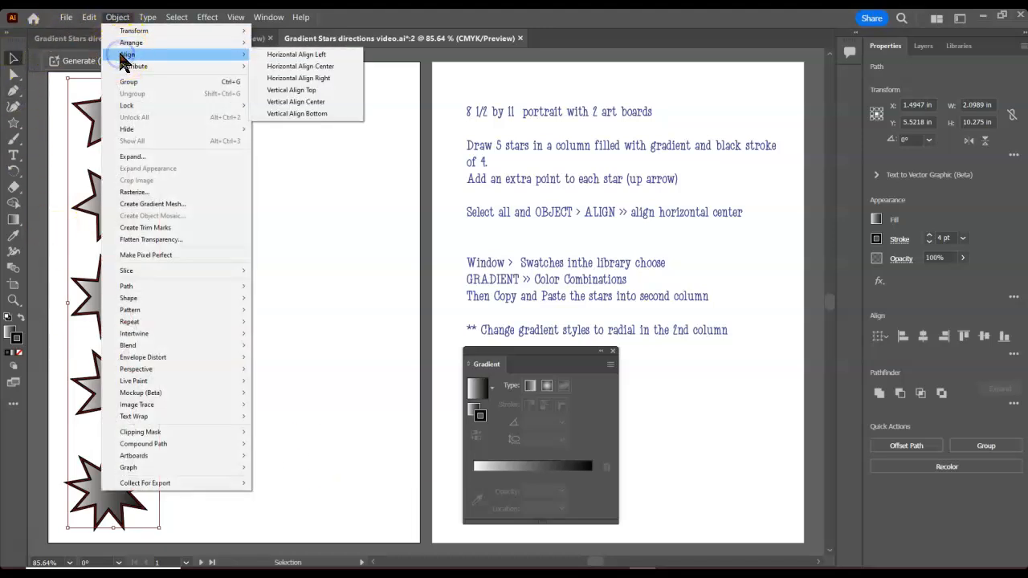
{"action": "left_click", "coordinate": [302, 67]}
{"action": "left_click", "coordinate": [237, 231]}
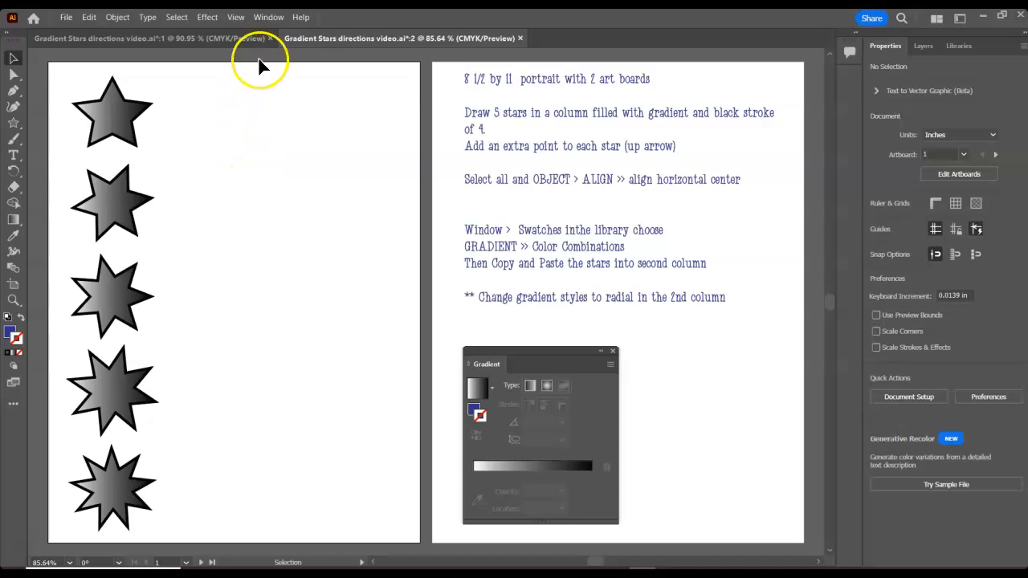
- Open the Swatches panel and load the Gradients > Brights swatch library, moving it beside the stars
{"action": "left_click", "coordinate": [267, 17]}
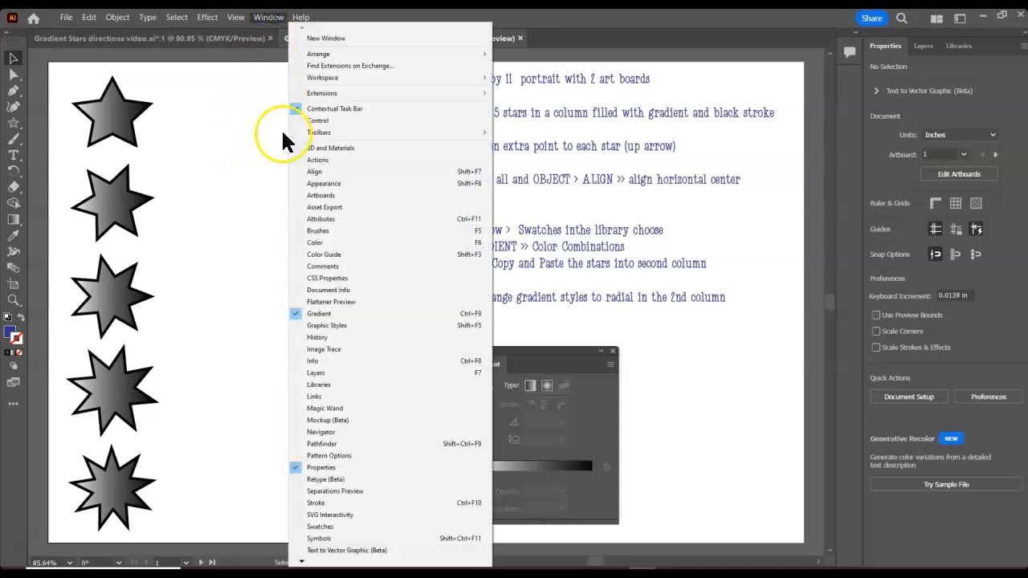
{"action": "left_click", "coordinate": [329, 527]}
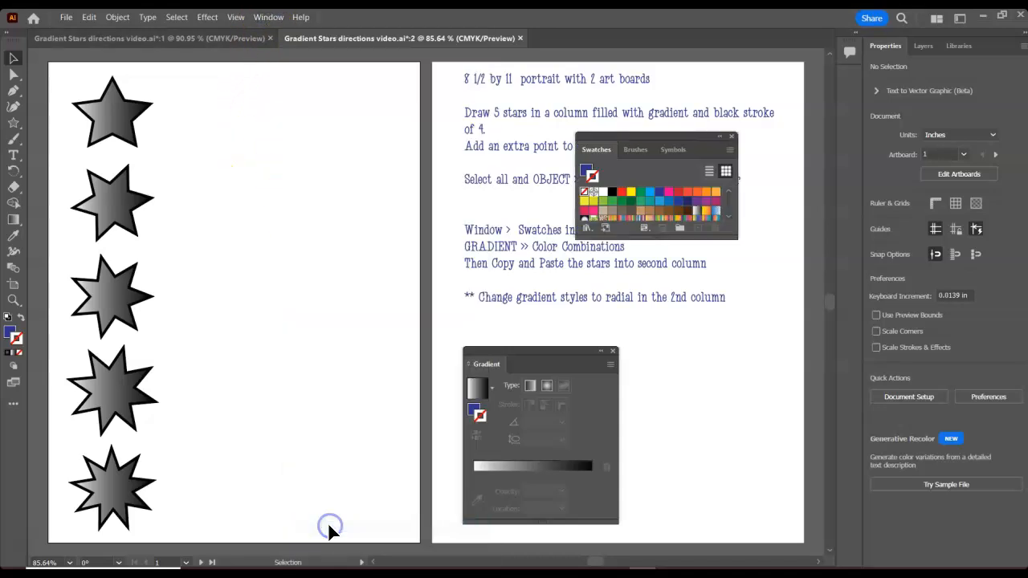
{"action": "left_click_drag", "start_coordinate": [650, 139], "coordinate": [330, 79]}
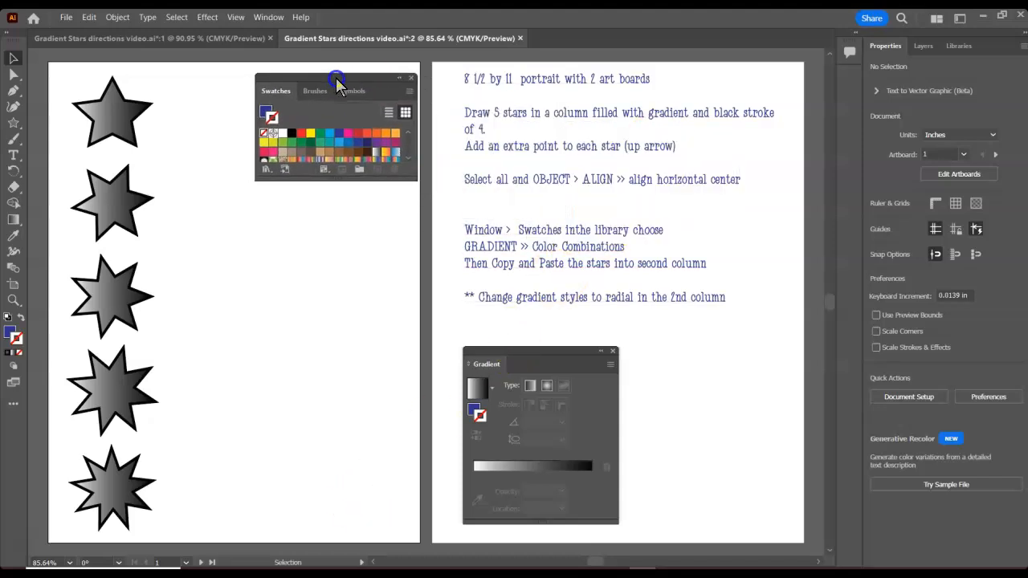
{"action": "left_click", "coordinate": [265, 169]}
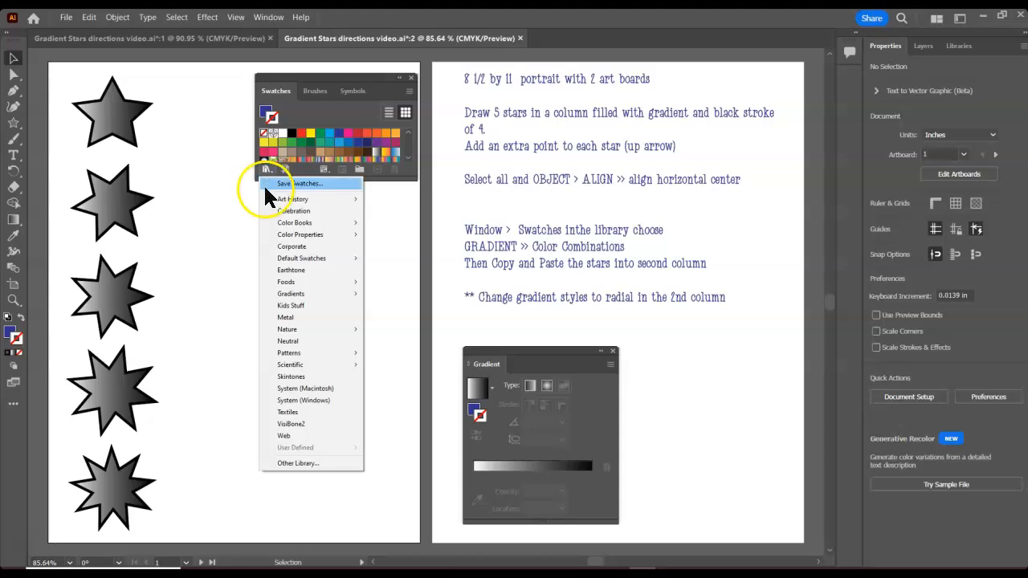
{"action": "left_click", "coordinate": [285, 296]}
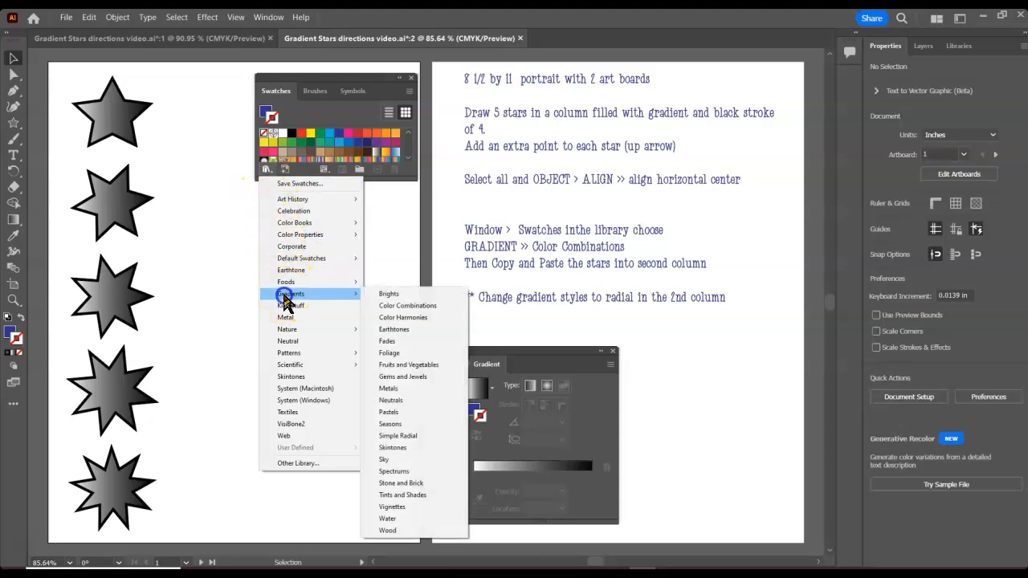
{"action": "left_click", "coordinate": [388, 295]}
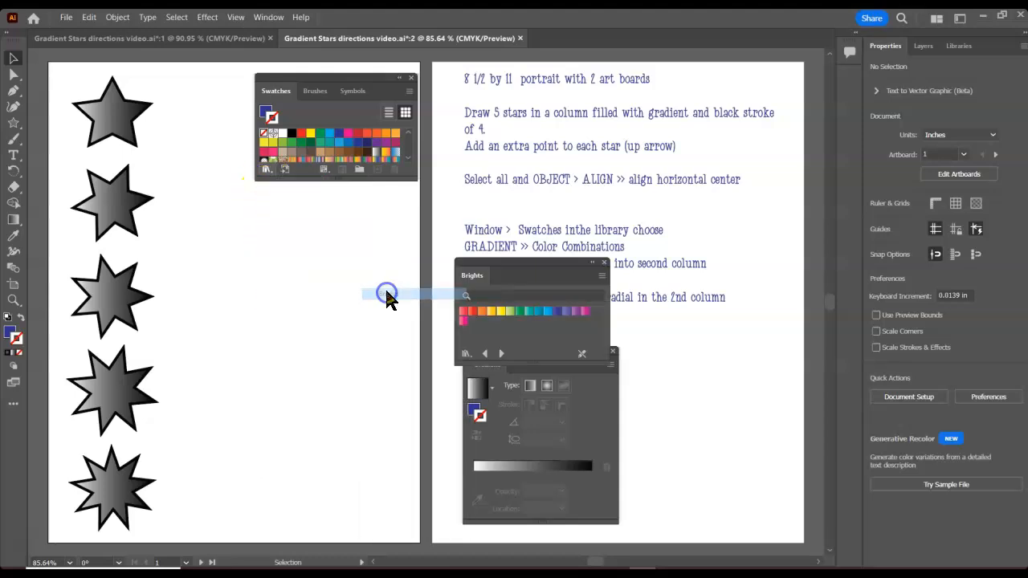
{"action": "left_click_drag", "start_coordinate": [328, 182], "coordinate": [324, 261]}
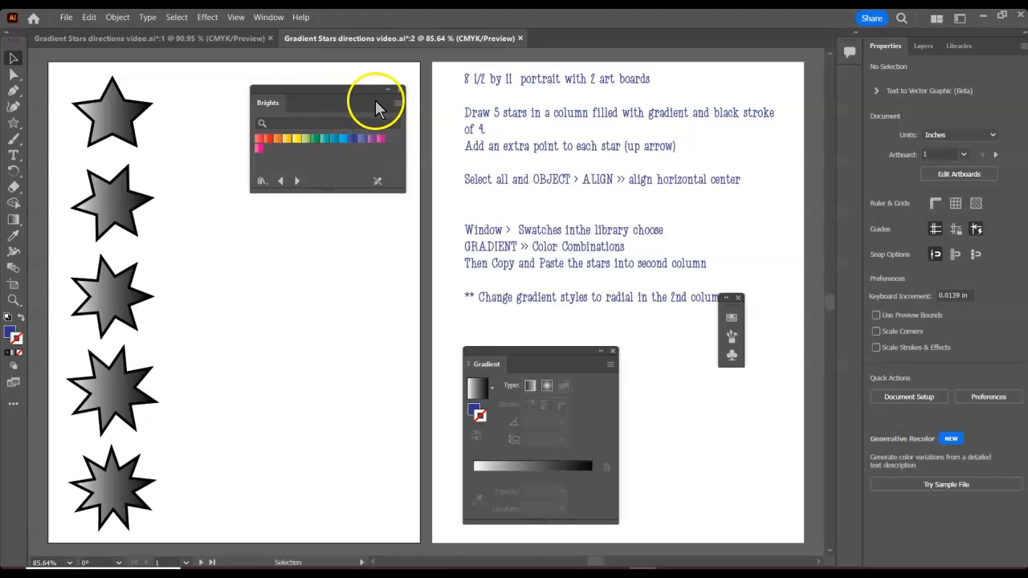
- Switch the Brights library to large thumbnail view and enlarge its panel
{"action": "left_click", "coordinate": [396, 103]}
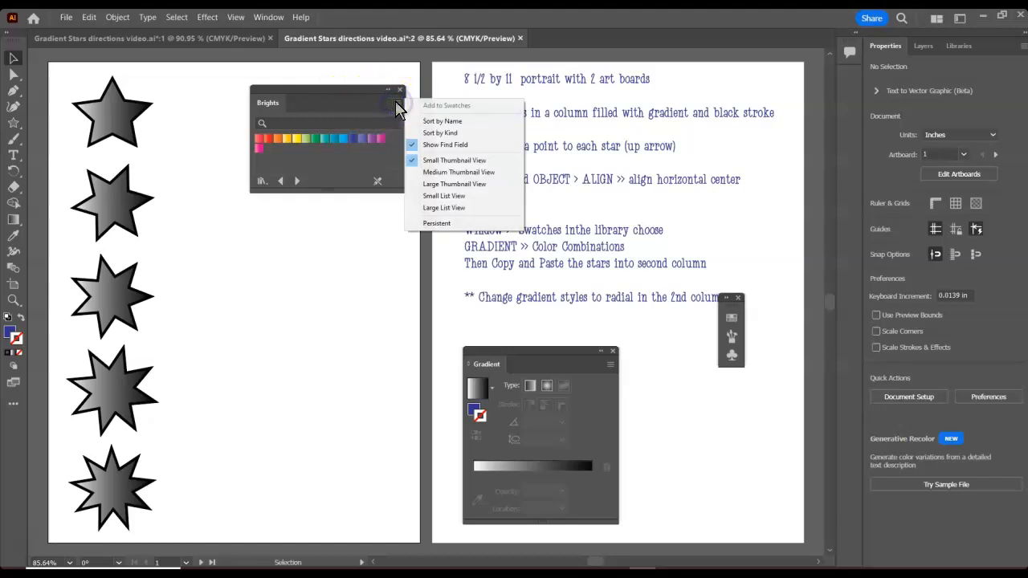
{"action": "left_click", "coordinate": [437, 187]}
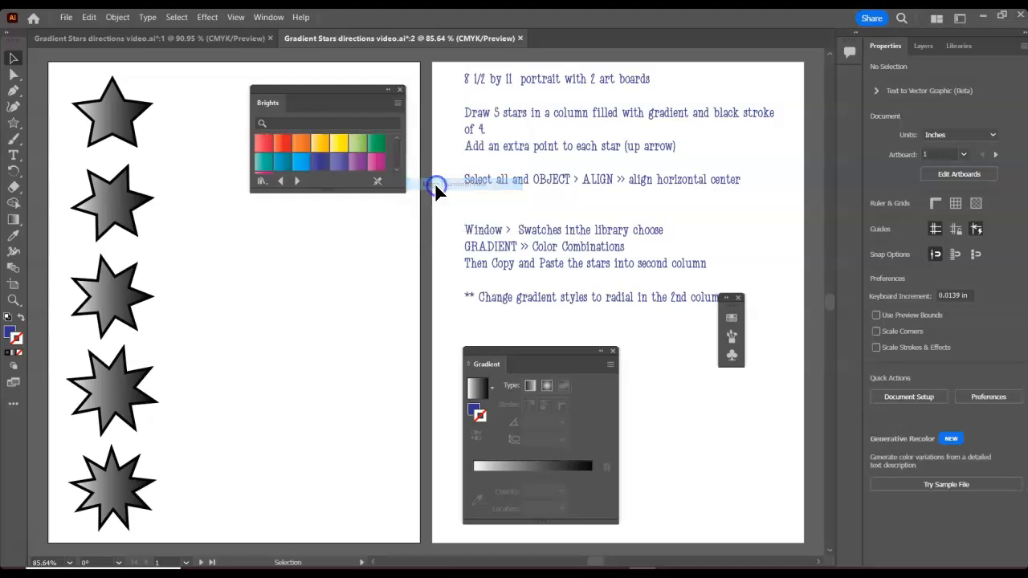
{"action": "left_click_drag", "start_coordinate": [328, 234], "coordinate": [329, 265]}
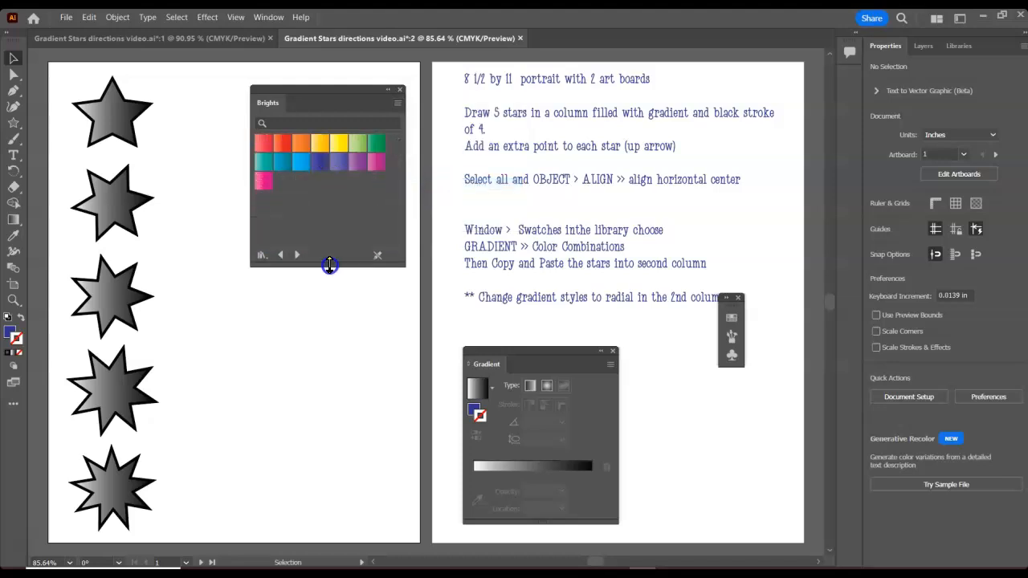
- Show the Brights library as a large list, lengthen the panel, and sort the swatches by name
{"action": "left_click", "coordinate": [397, 103]}
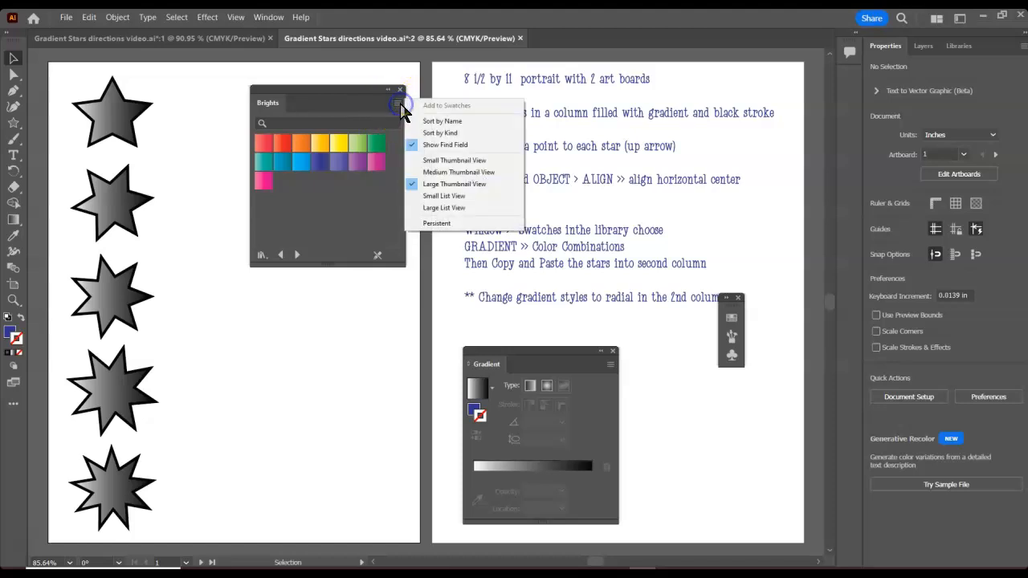
{"action": "left_click", "coordinate": [421, 207]}
{"action": "left_click_drag", "start_coordinate": [334, 263], "coordinate": [321, 472]}
{"action": "scroll", "coordinate": [331, 373], "scroll_direction": "up", "scroll_amount": 1}
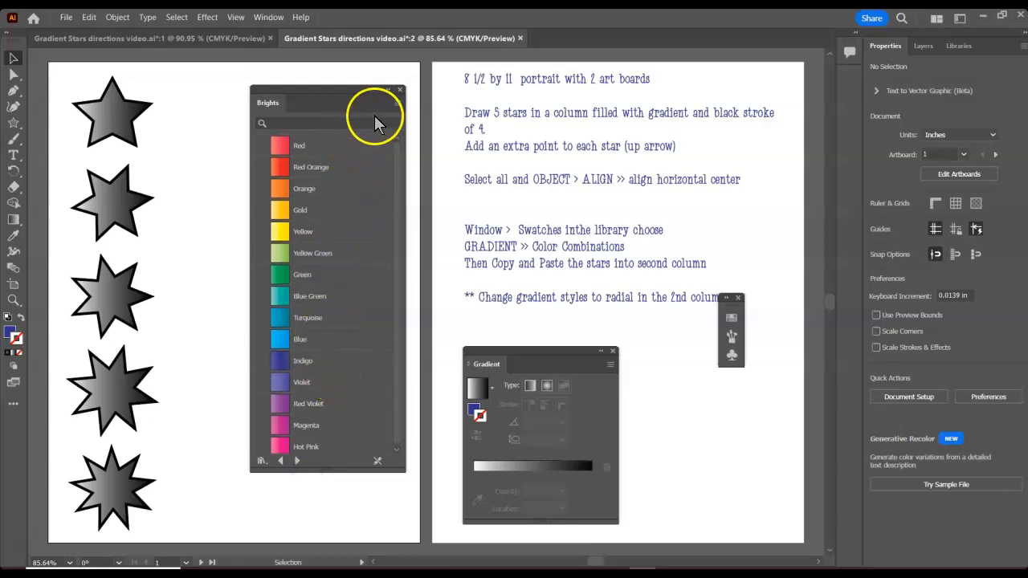
{"action": "left_click", "coordinate": [398, 103]}
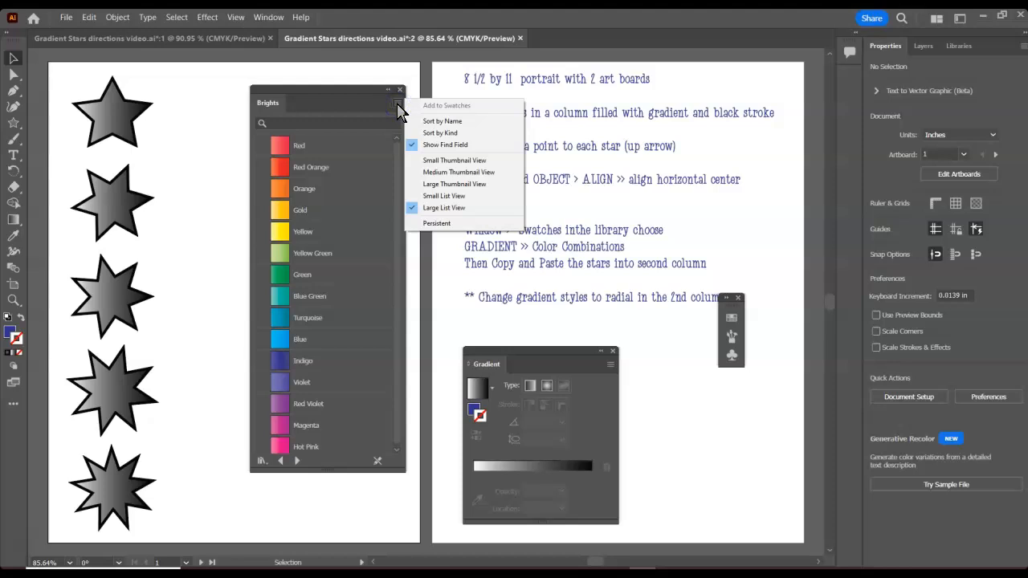
{"action": "left_click", "coordinate": [455, 121]}
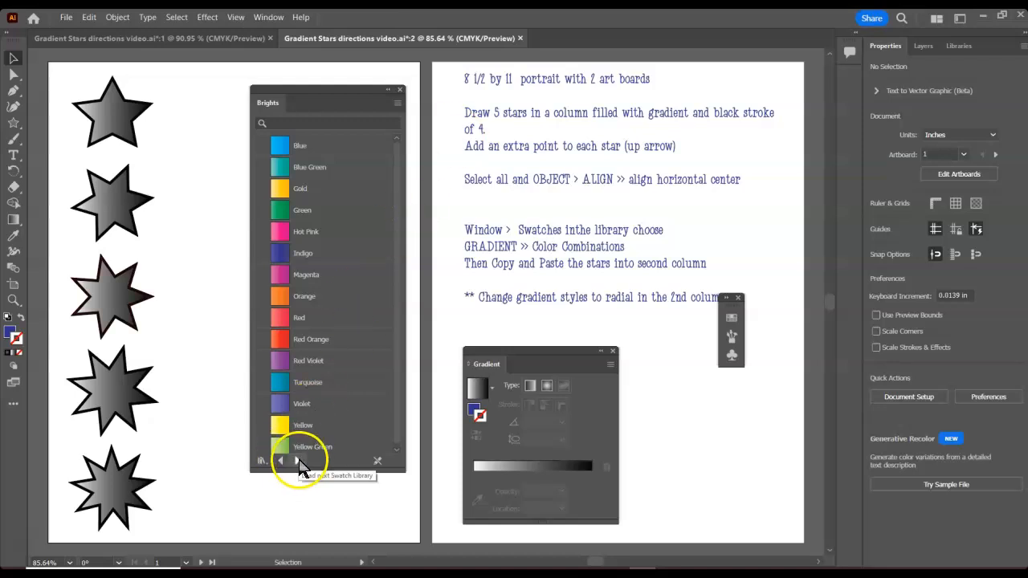
- Step to the Color Combinations gradient library and display it as large thumbnails
{"action": "left_click", "coordinate": [297, 461]}
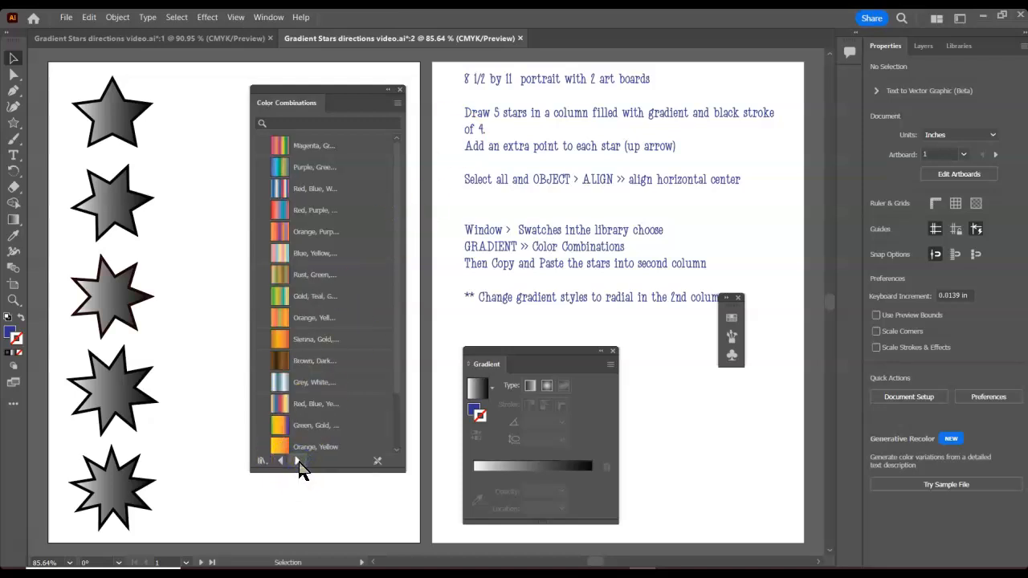
{"action": "left_click", "coordinate": [397, 103]}
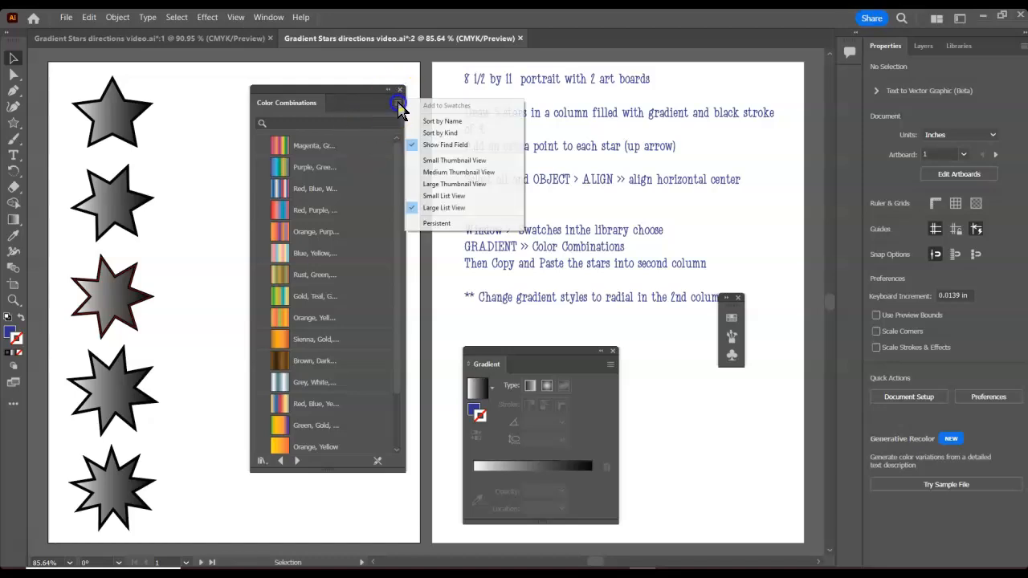
{"action": "left_click", "coordinate": [434, 184]}
- Try applying a Color Combinations gradient to the top star, then undo the change
{"action": "left_click", "coordinate": [100, 120]}
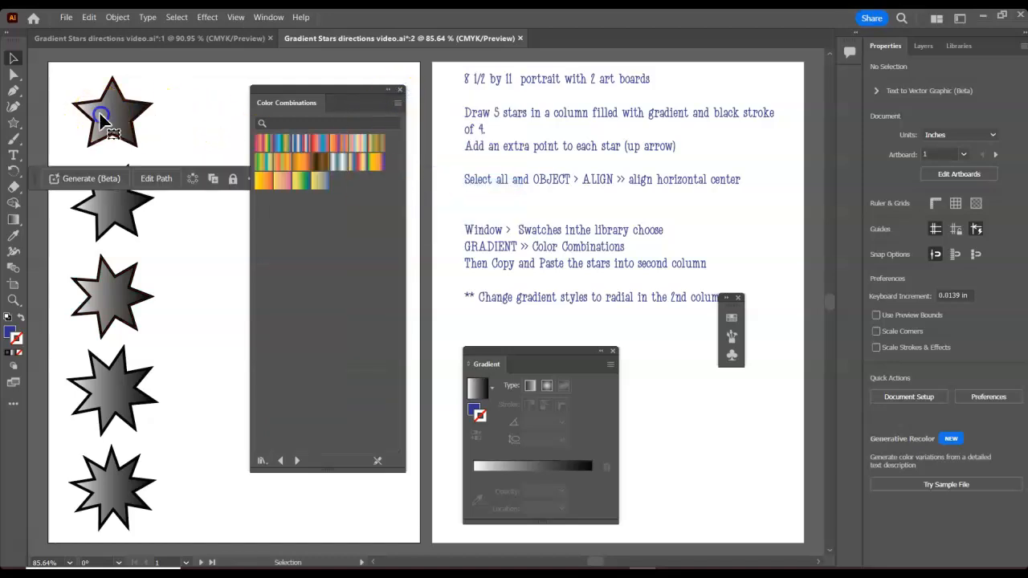
{"action": "left_click", "coordinate": [102, 120]}
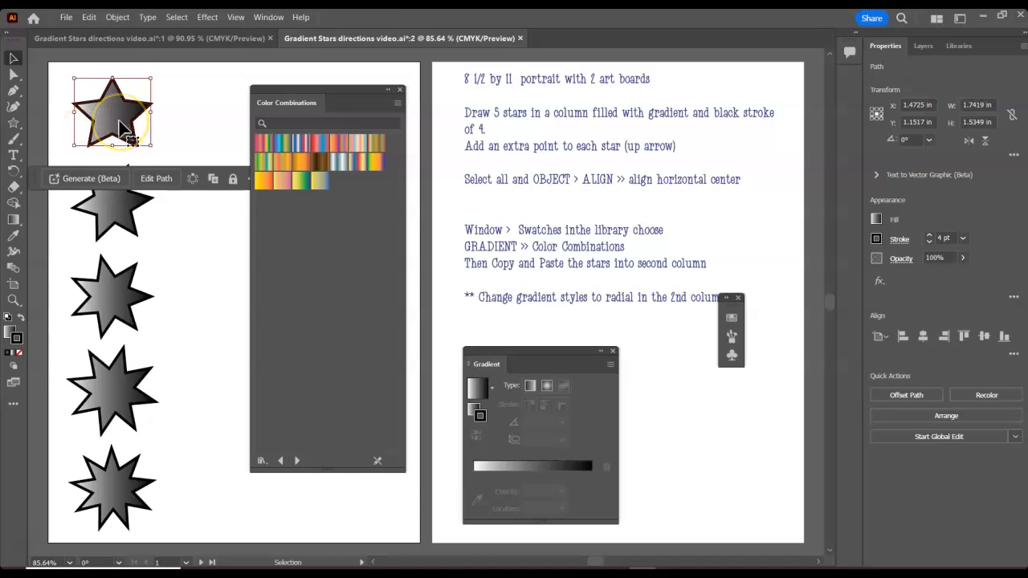
{"action": "left_click", "coordinate": [281, 161]}
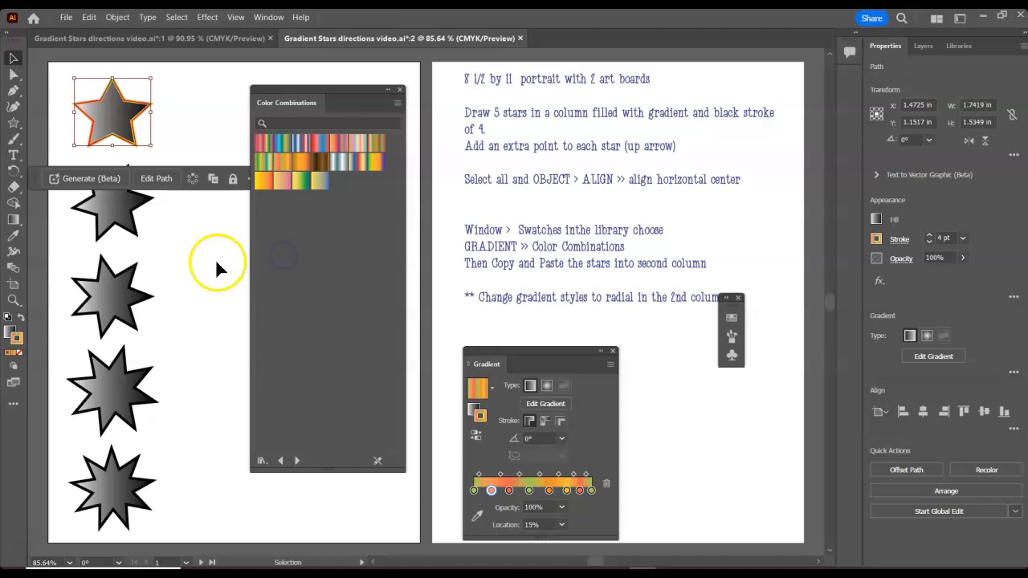
{"action": "left_click", "coordinate": [115, 128]}
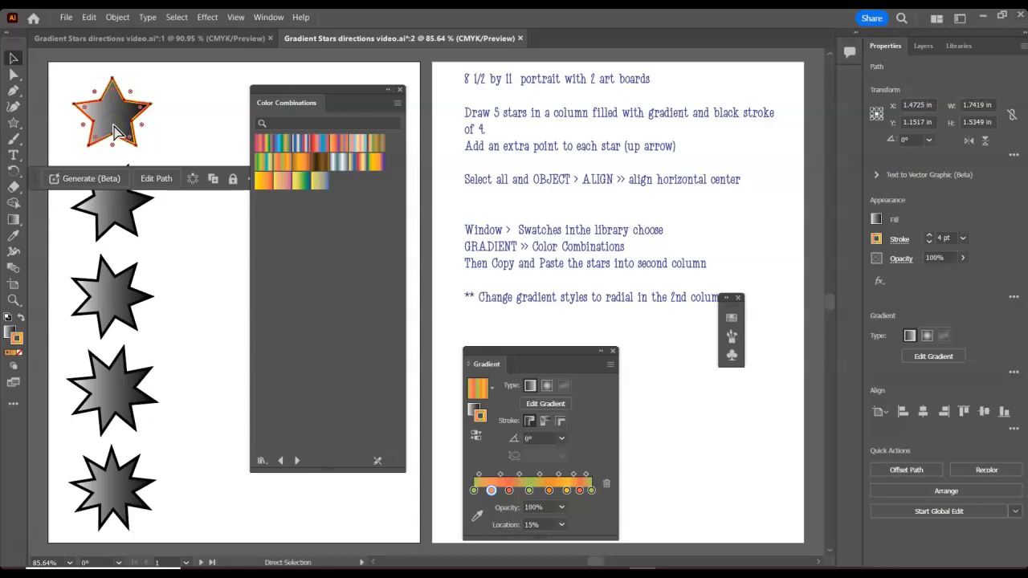
{"action": "key", "text": "ctrl+z"}
{"action": "key", "text": "ctrl+z"}
- Apply the Magenta, Green, Yellow gradient from Color Combinations to the top star's fill
{"action": "left_click", "coordinate": [315, 206]}
{"action": "left_click", "coordinate": [109, 113]}
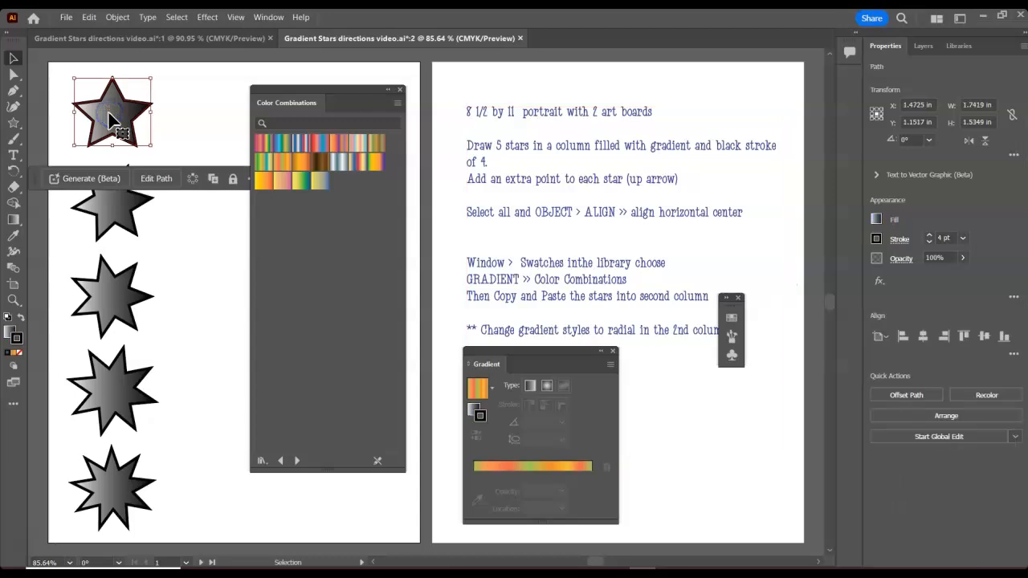
{"action": "left_click", "coordinate": [9, 334]}
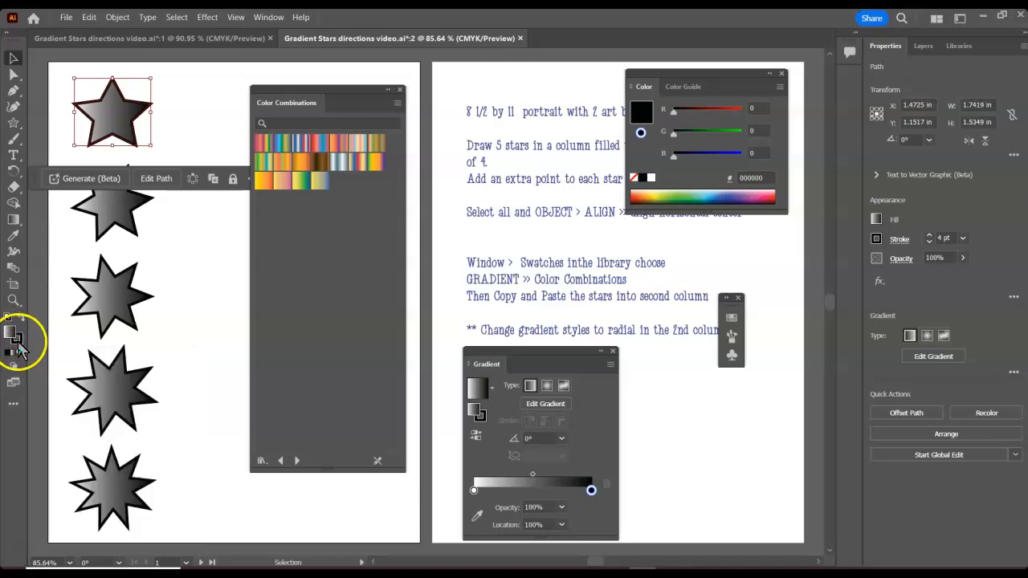
{"action": "left_click", "coordinate": [257, 146]}
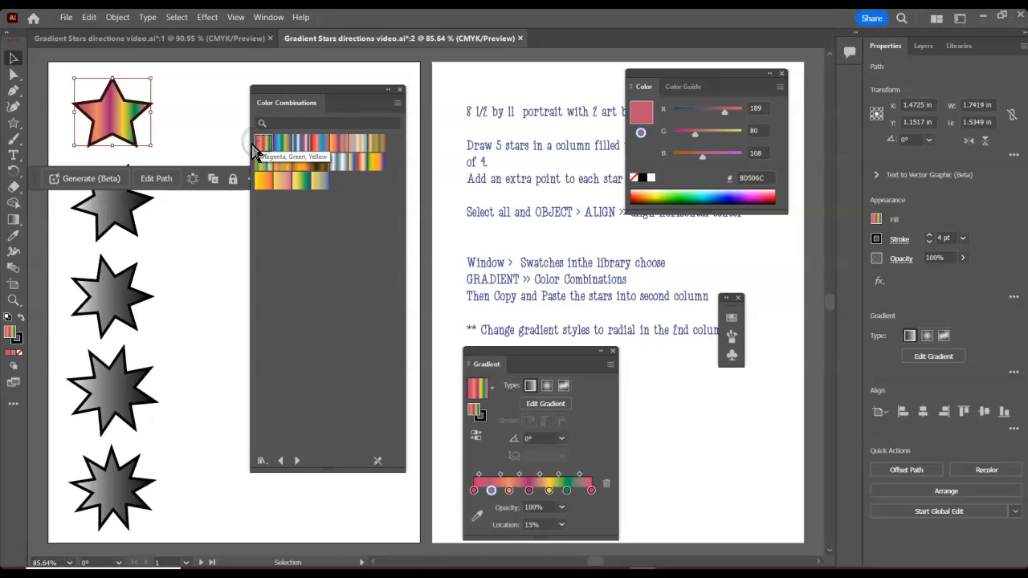
- Apply different Color Combinations gradients to the second and third stars
{"action": "left_click", "coordinate": [114, 217]}
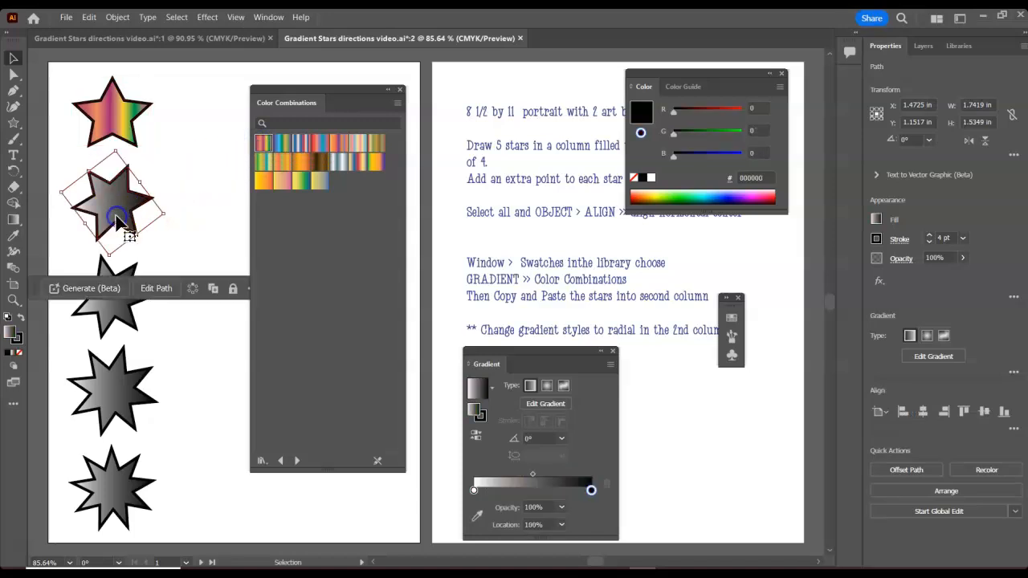
{"action": "left_click", "coordinate": [338, 145]}
{"action": "left_click", "coordinate": [113, 326]}
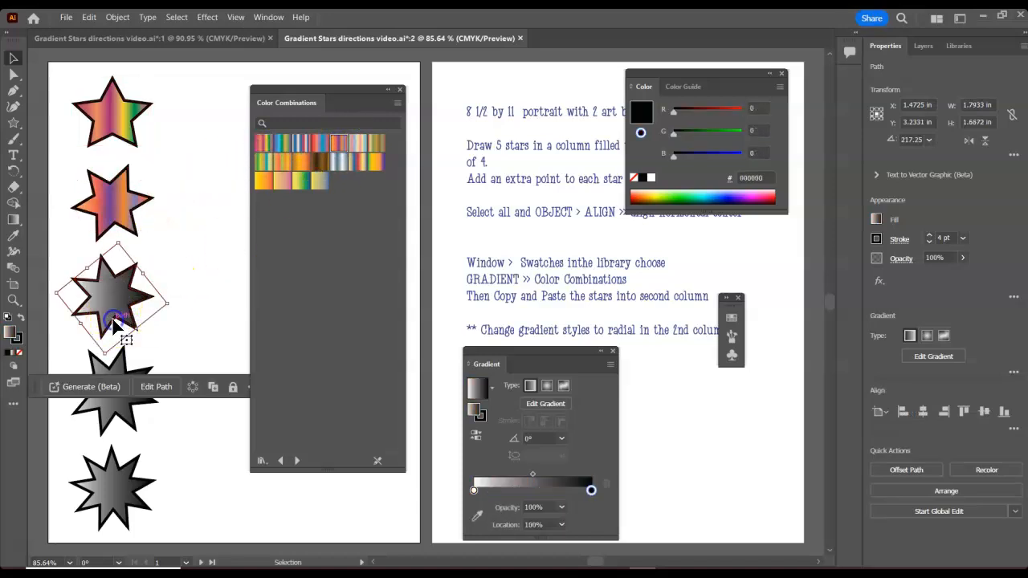
{"action": "left_click", "coordinate": [264, 161]}
- Apply different Color Combinations gradients to the fourth and fifth stars
{"action": "left_click", "coordinate": [120, 405]}
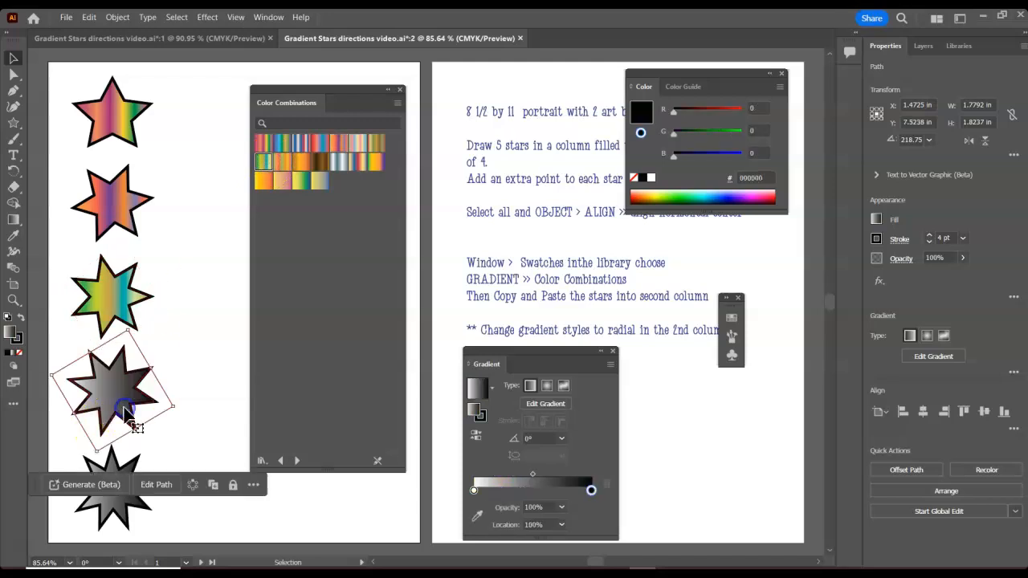
{"action": "left_click", "coordinate": [377, 147]}
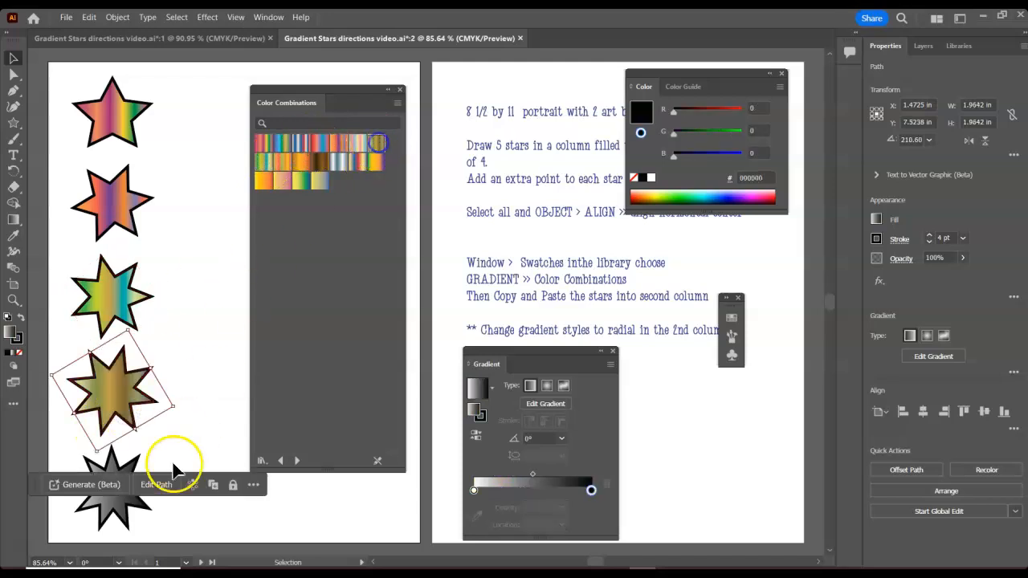
{"action": "left_click", "coordinate": [114, 514]}
{"action": "left_click", "coordinate": [320, 144]}
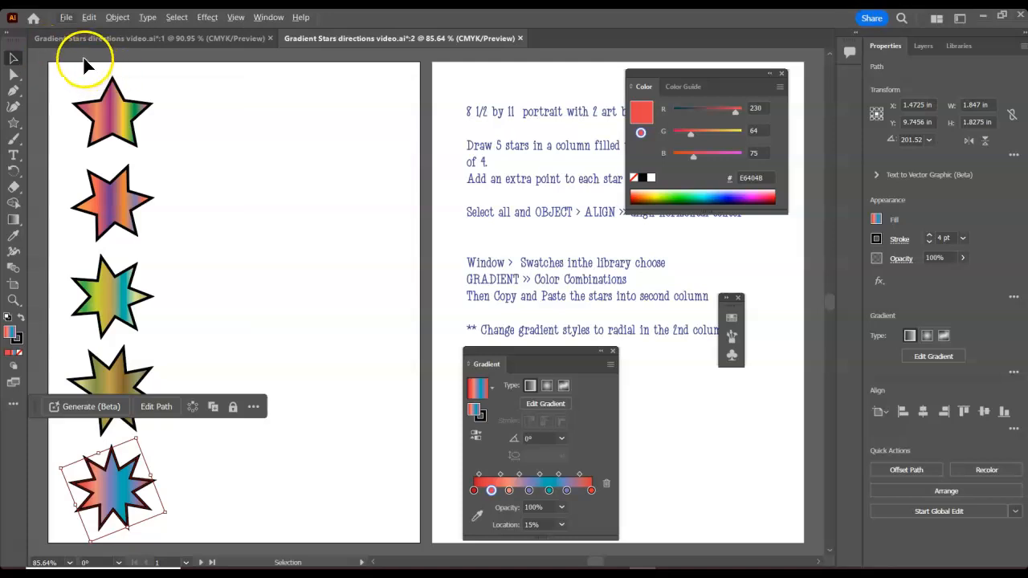
- Select all five stars and duplicate them into a second column to the right
{"action": "left_click_drag", "start_coordinate": [116, 49], "coordinate": [106, 509]}
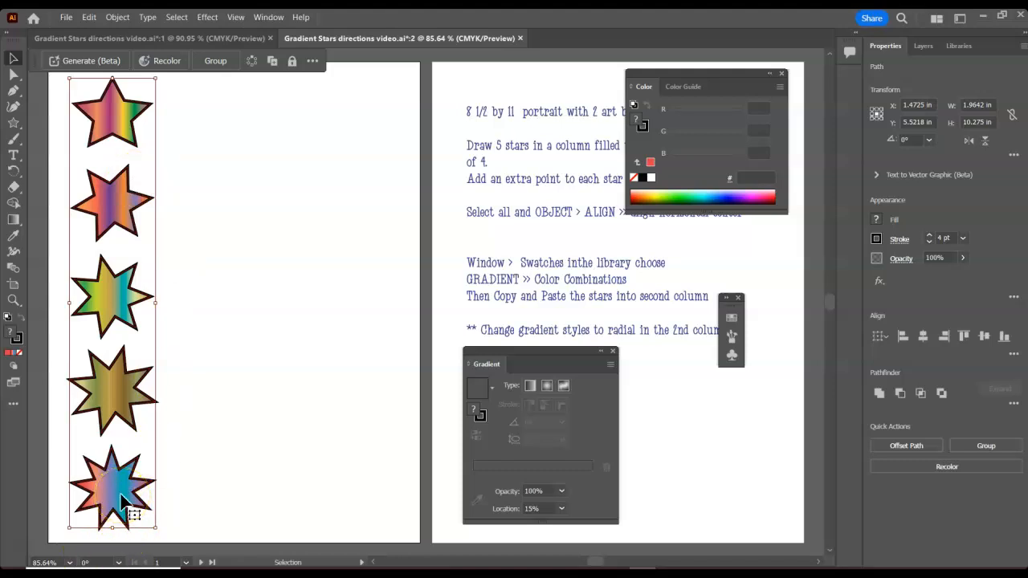
{"action": "left_click_drag", "start_coordinate": [120, 500], "coordinate": [238, 500]}
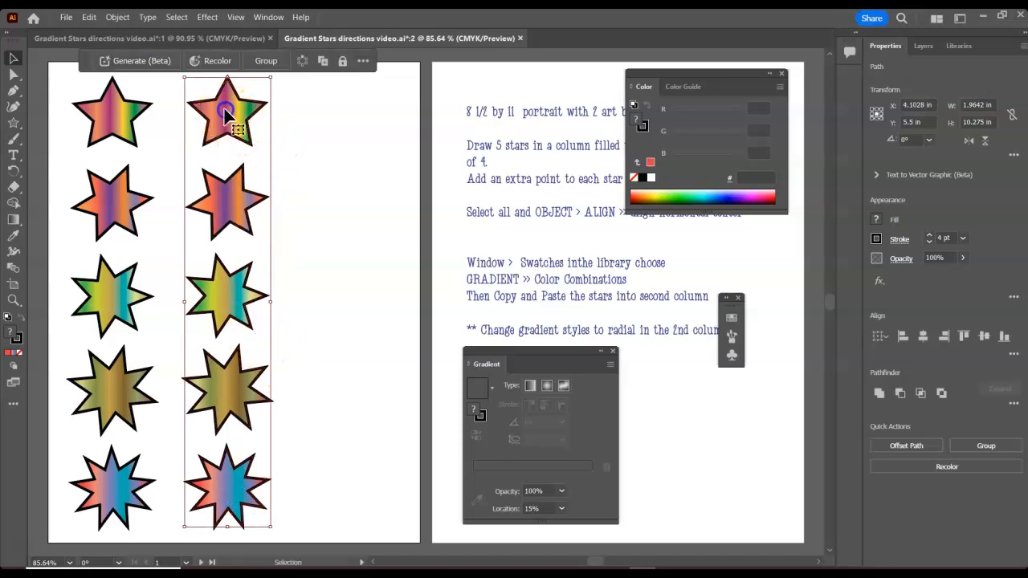
- Change the top star of the second column to a radial gradient
{"action": "left_click", "coordinate": [256, 120]}
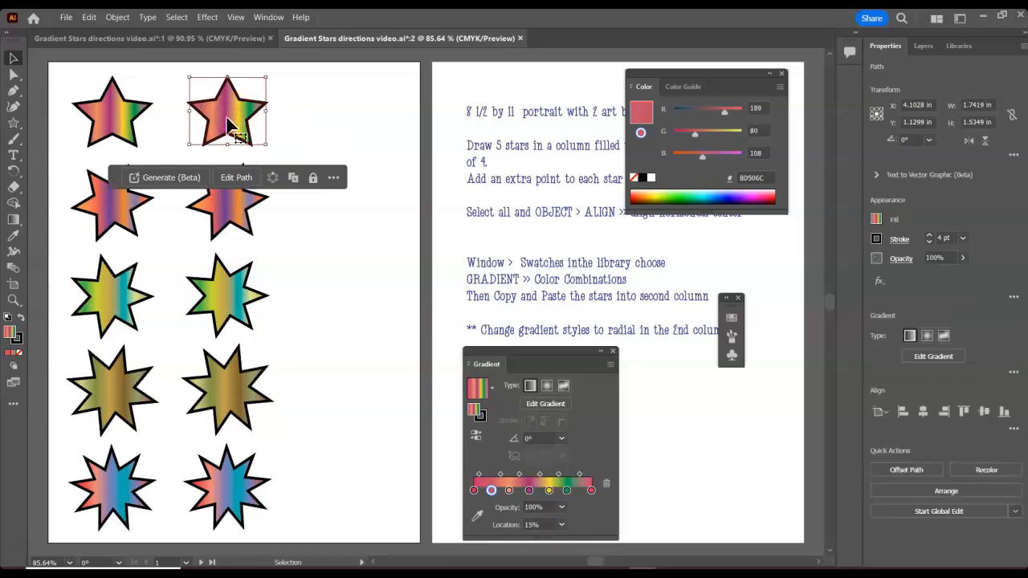
{"action": "left_click_drag", "start_coordinate": [485, 366], "coordinate": [396, 76]}
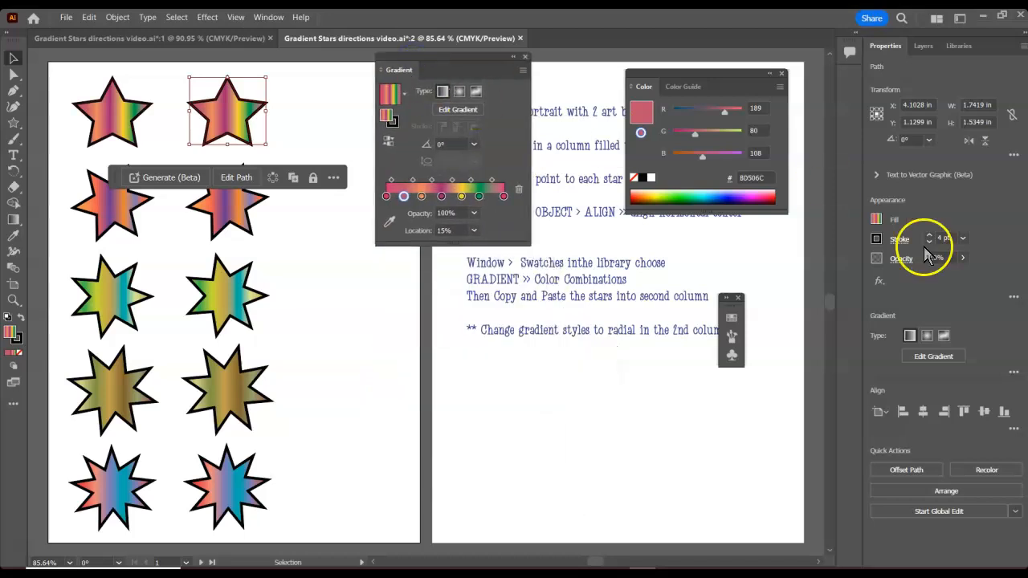
{"action": "left_click", "coordinate": [460, 93]}
{"action": "left_click", "coordinate": [240, 223]}
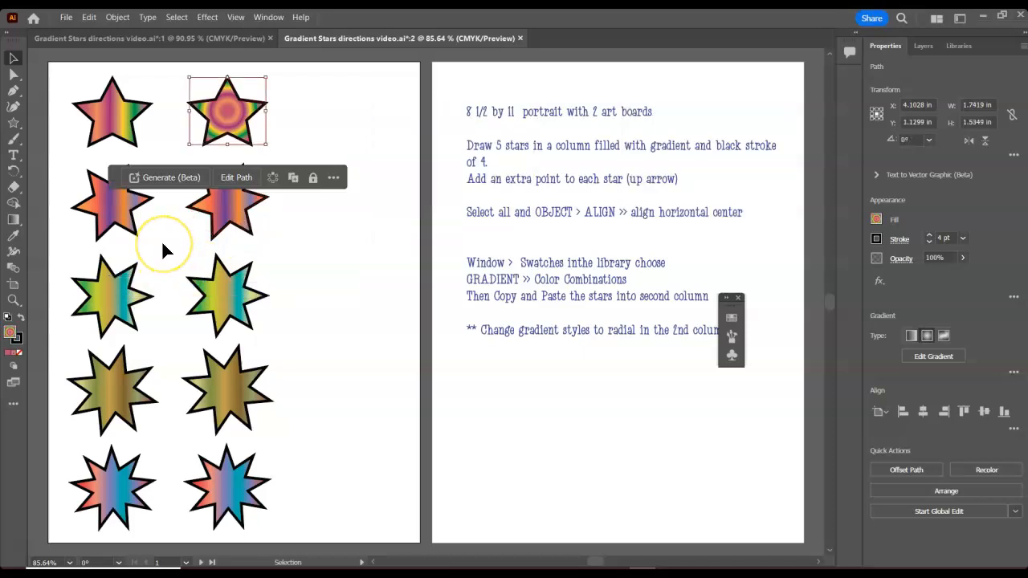
- Reopen the Gradient panel and change the second star of the second column to a radial gradient
{"action": "left_click", "coordinate": [229, 203]}
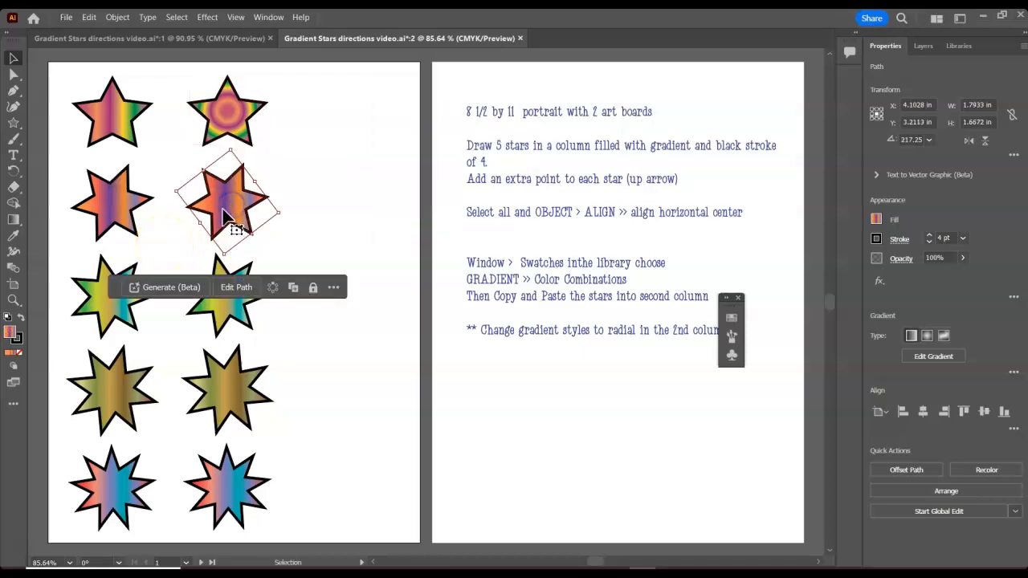
{"action": "left_click", "coordinate": [268, 17]}
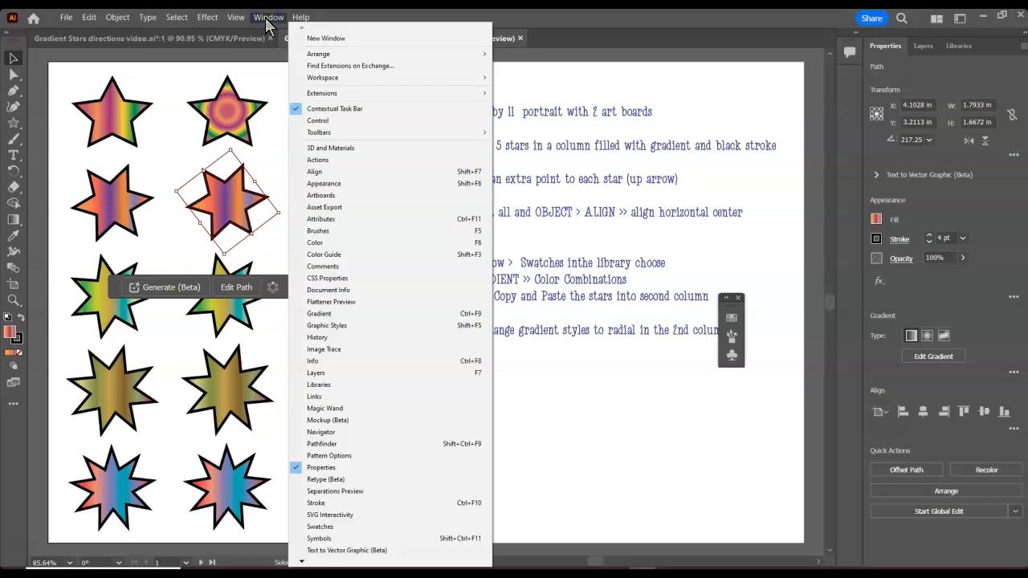
{"action": "left_click", "coordinate": [319, 313]}
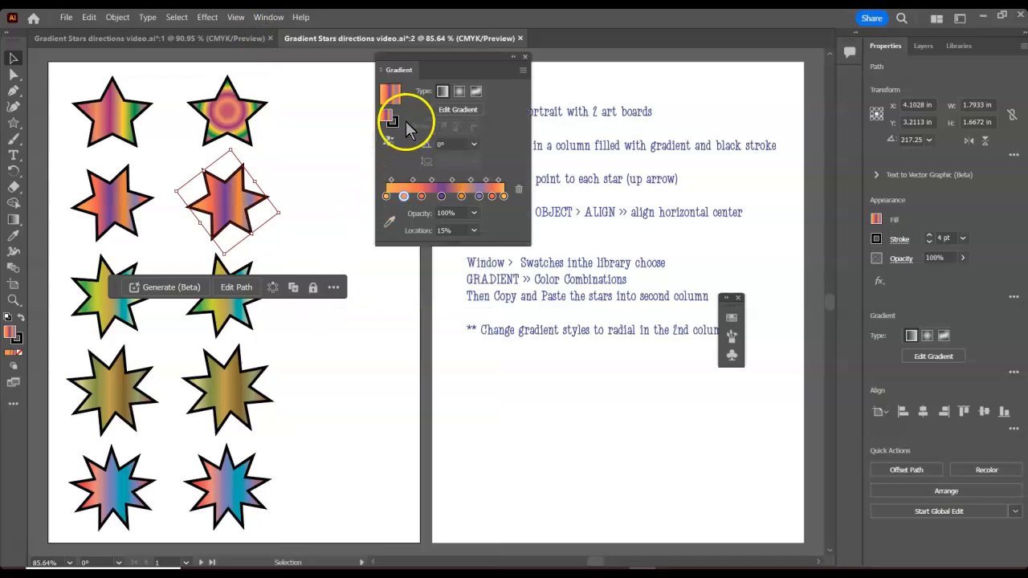
{"action": "left_click", "coordinate": [459, 92]}
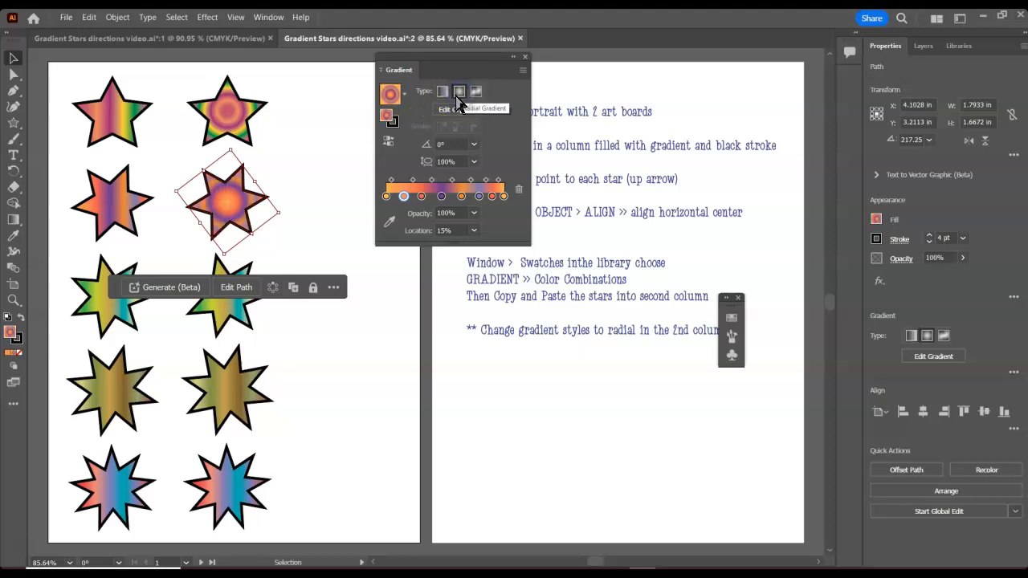
- Change the third and fourth stars of the second column to radial gradients
{"action": "left_click", "coordinate": [215, 321]}
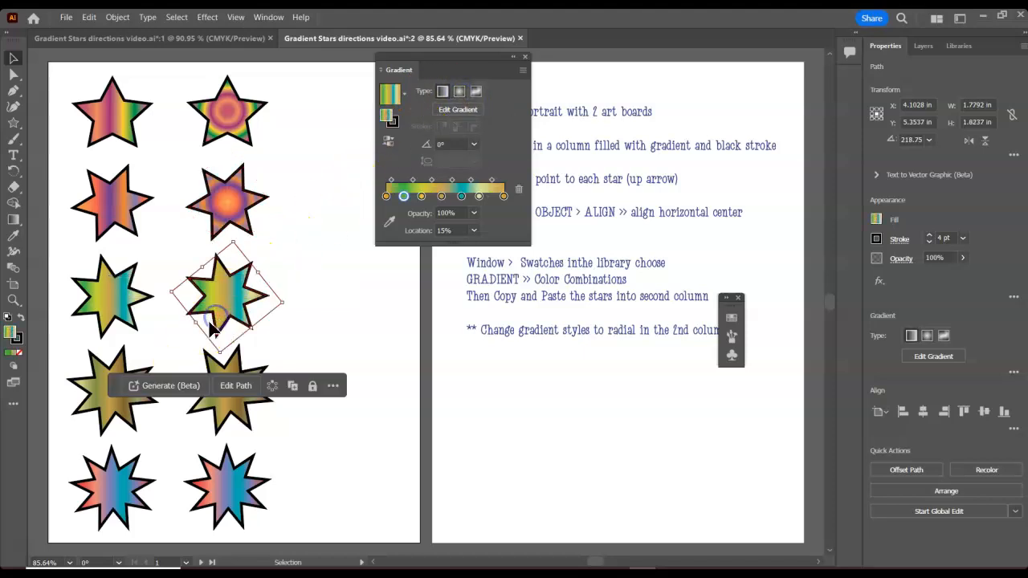
{"action": "left_click", "coordinate": [459, 92]}
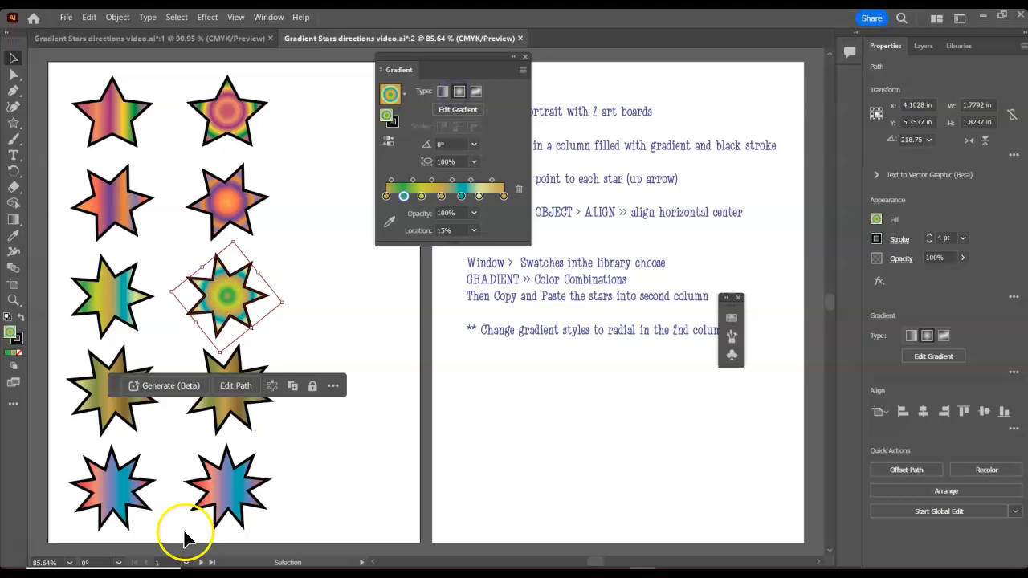
{"action": "left_click", "coordinate": [229, 406]}
{"action": "left_click", "coordinate": [460, 93]}
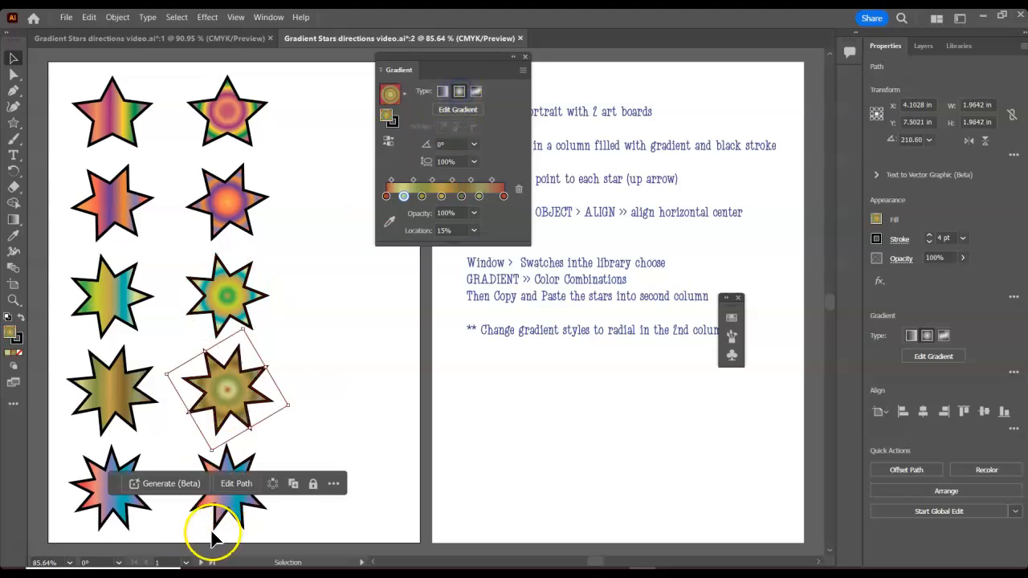
- Change the bottom star of the second column to a radial gradient, then deselect
{"action": "left_click", "coordinate": [229, 514]}
{"action": "left_click", "coordinate": [459, 92]}
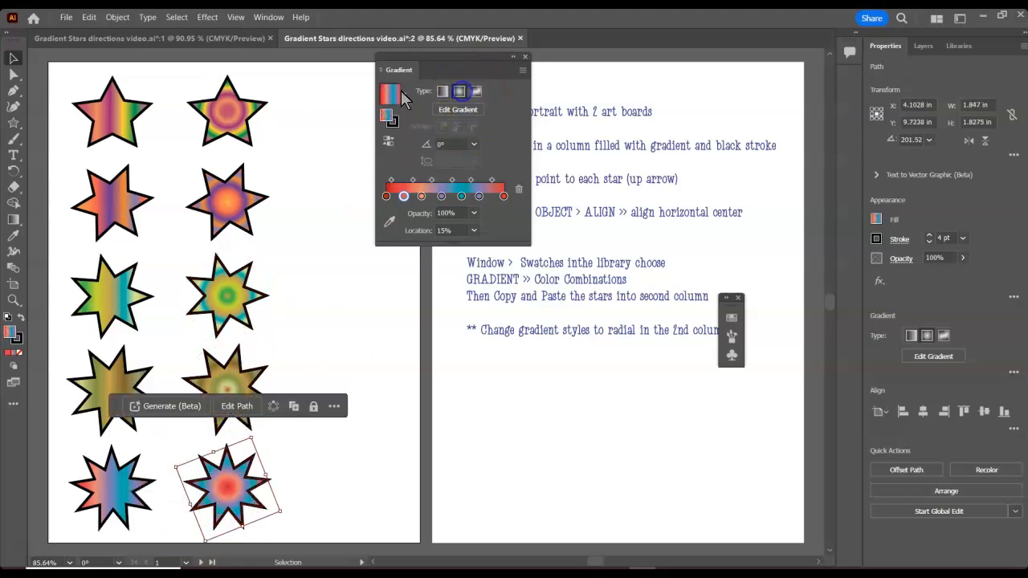
{"action": "left_click", "coordinate": [325, 84]}
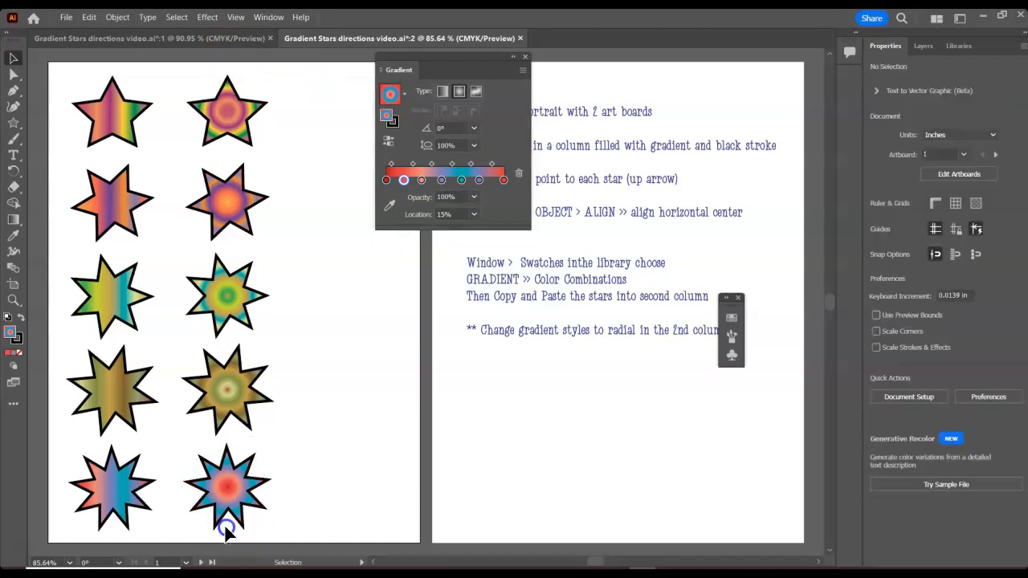
- Copy the second column of stars and paste the copy as a third column beside it
{"action": "left_click", "coordinate": [231, 108]}
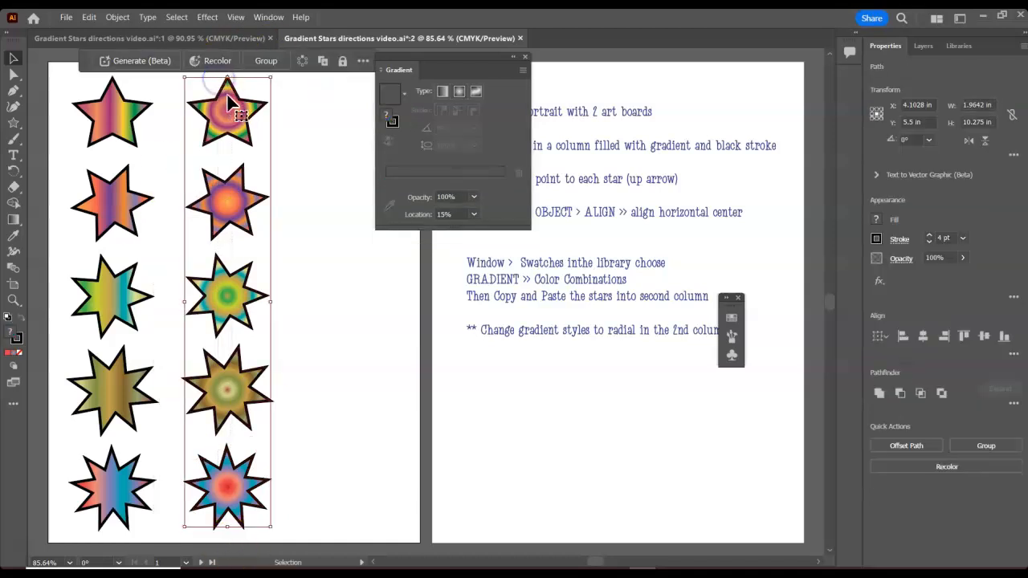
{"action": "left_click", "coordinate": [89, 17]}
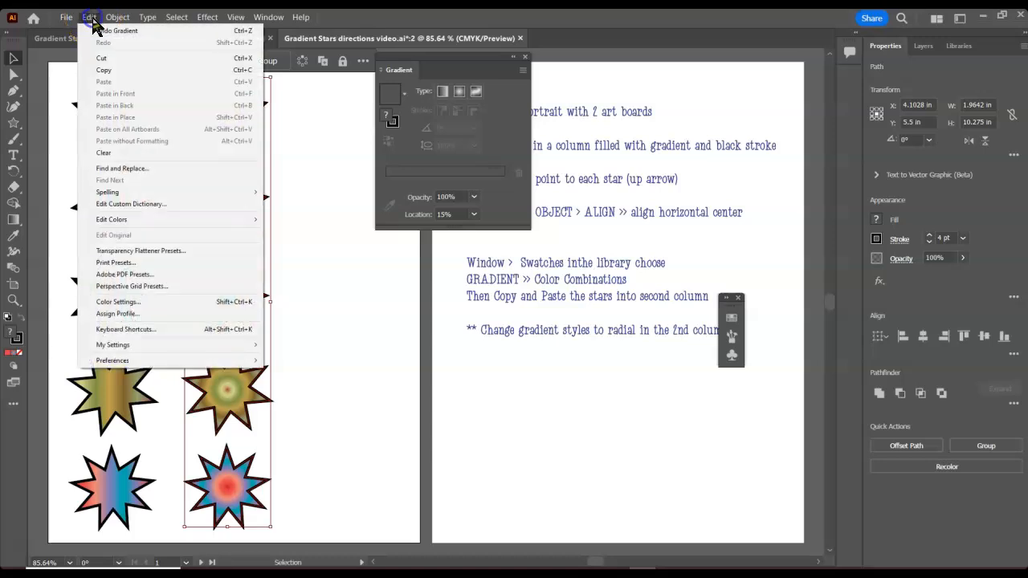
{"action": "left_click", "coordinate": [100, 61]}
{"action": "left_click", "coordinate": [86, 18]}
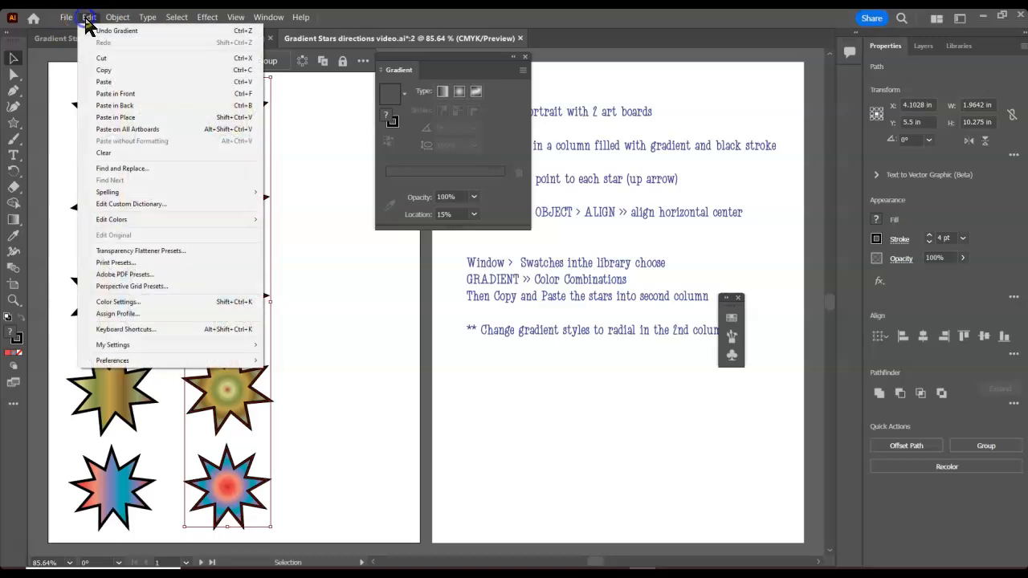
{"action": "left_click", "coordinate": [113, 84]}
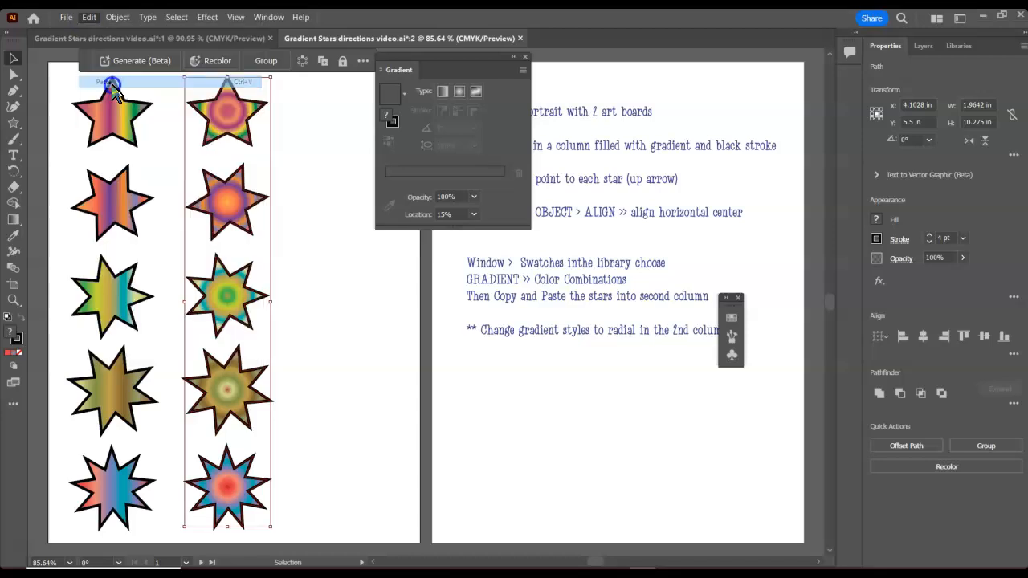
{"action": "left_click_drag", "start_coordinate": [422, 308], "coordinate": [337, 319]}
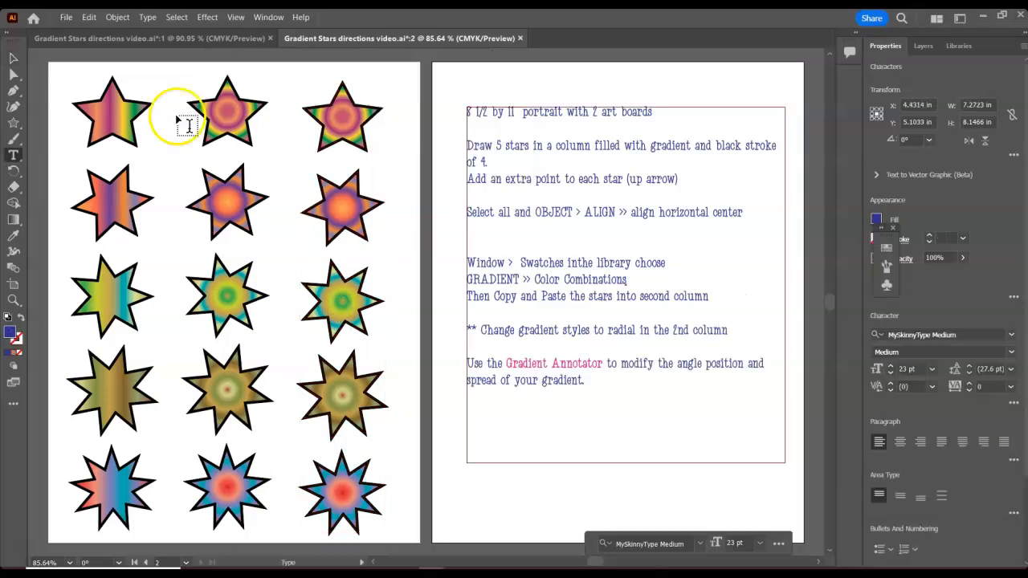
- Use the Gradient tool to move the radial gradient stops on the top stars of the third column
{"action": "left_click", "coordinate": [13, 61]}
{"action": "left_click", "coordinate": [347, 137]}
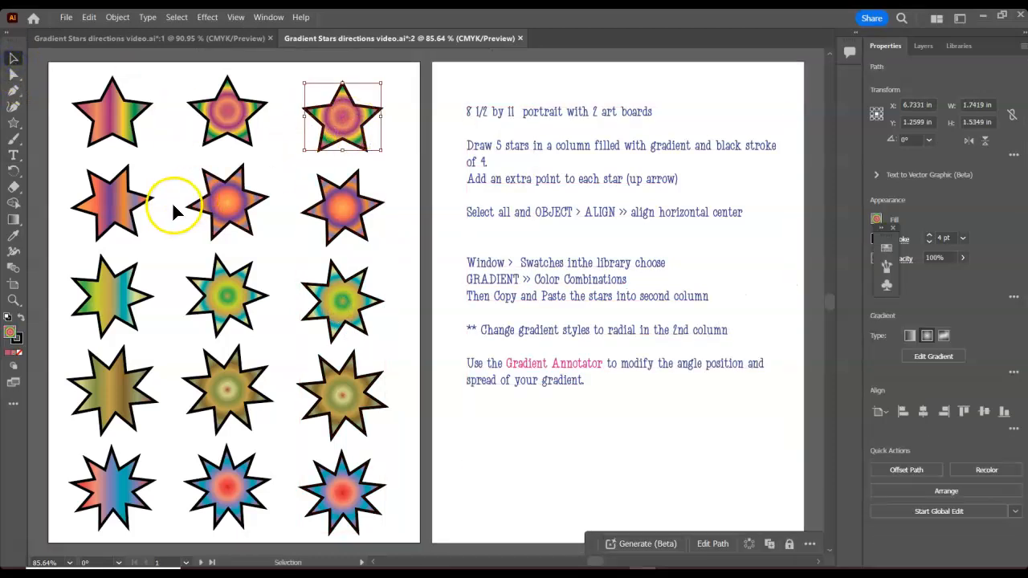
{"action": "left_click", "coordinate": [12, 223]}
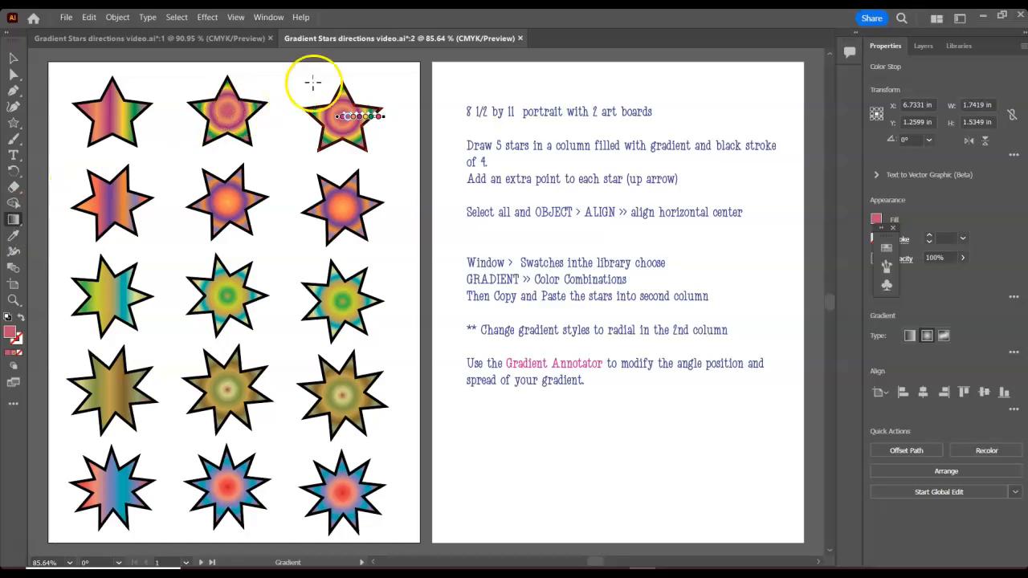
{"action": "left_click", "coordinate": [357, 119]}
{"action": "left_click_drag", "start_coordinate": [357, 118], "coordinate": [362, 121]}
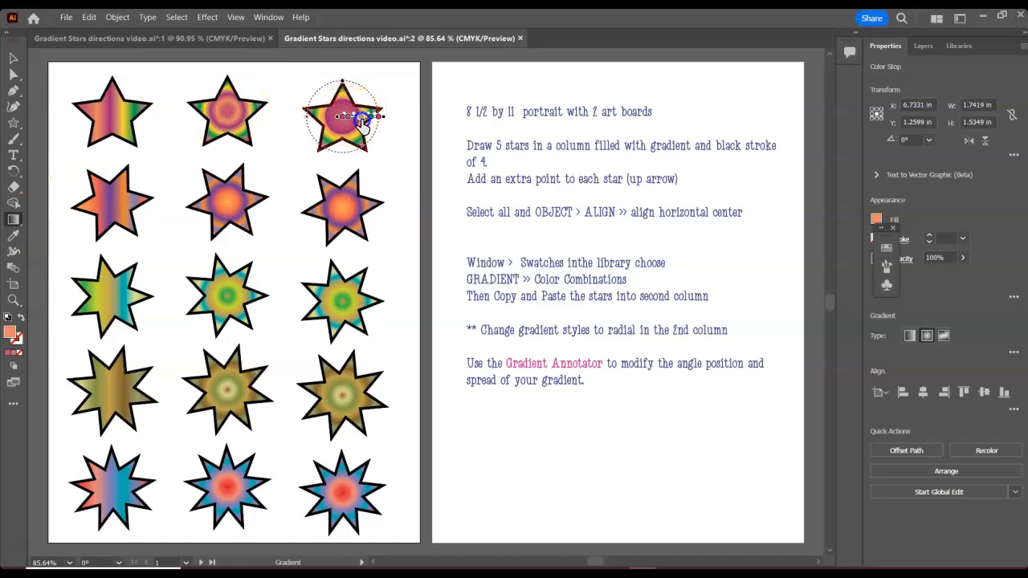
{"action": "mouse_move", "coordinate": [368, 118]}
{"action": "left_mouse_down"}
{"action": "mouse_move", "coordinate": [382, 120]}
{"action": "mouse_move", "coordinate": [361, 120]}
{"action": "left_mouse_up"}
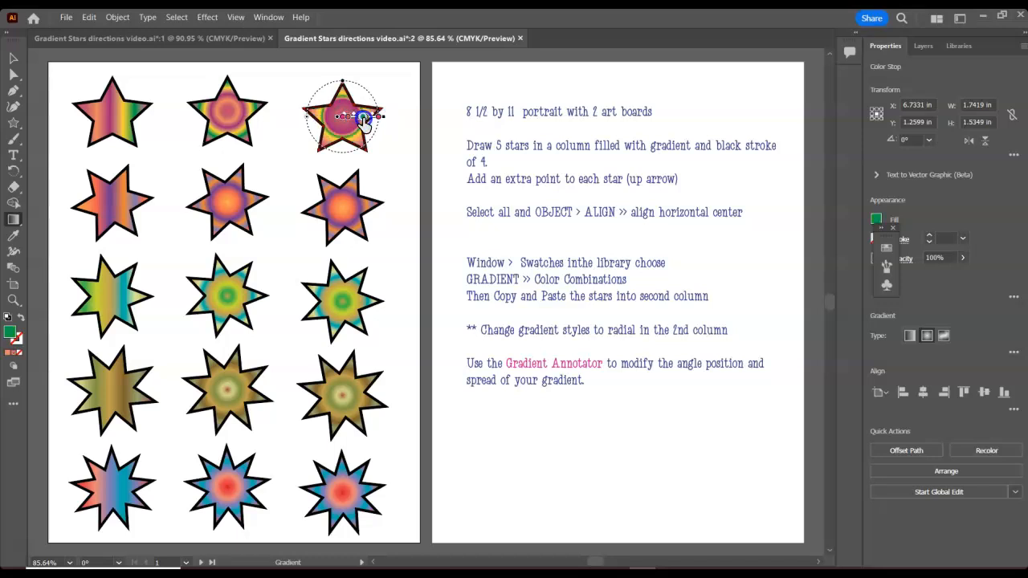
{"action": "left_click", "coordinate": [378, 118]}
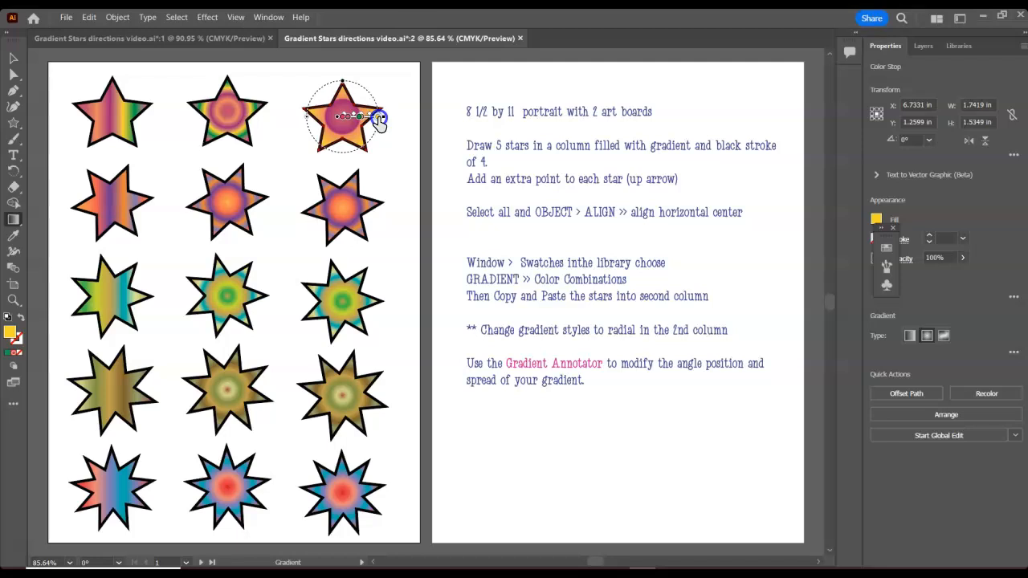
{"action": "left_click", "coordinate": [341, 200]}
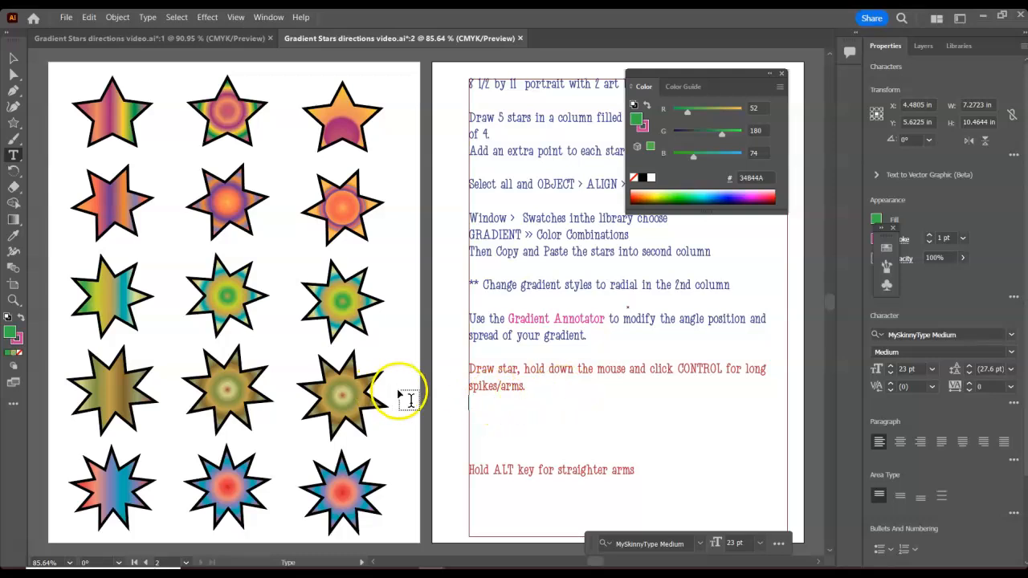
- Draw a green star with long, stretched spikes below the instruction text using the Star tool
{"action": "left_click", "coordinate": [14, 124]}
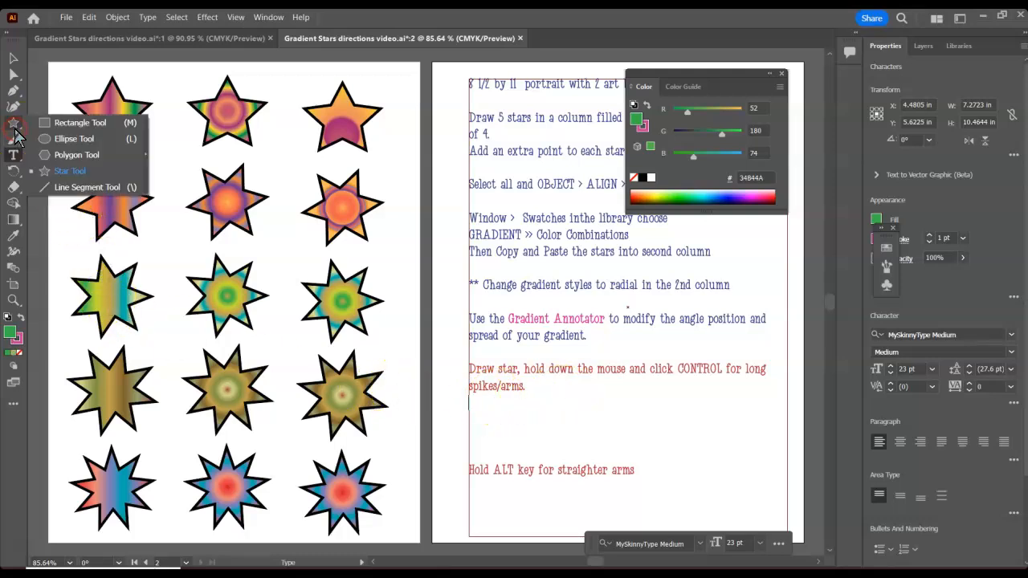
{"action": "left_click", "coordinate": [49, 171]}
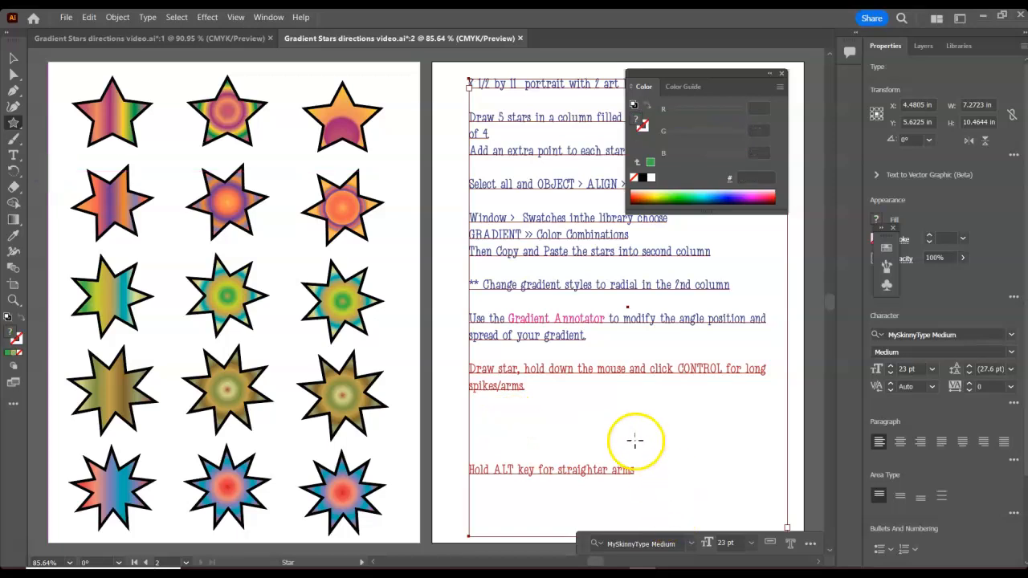
{"action": "left_click_drag", "start_coordinate": [569, 406], "coordinate": [591, 428]}
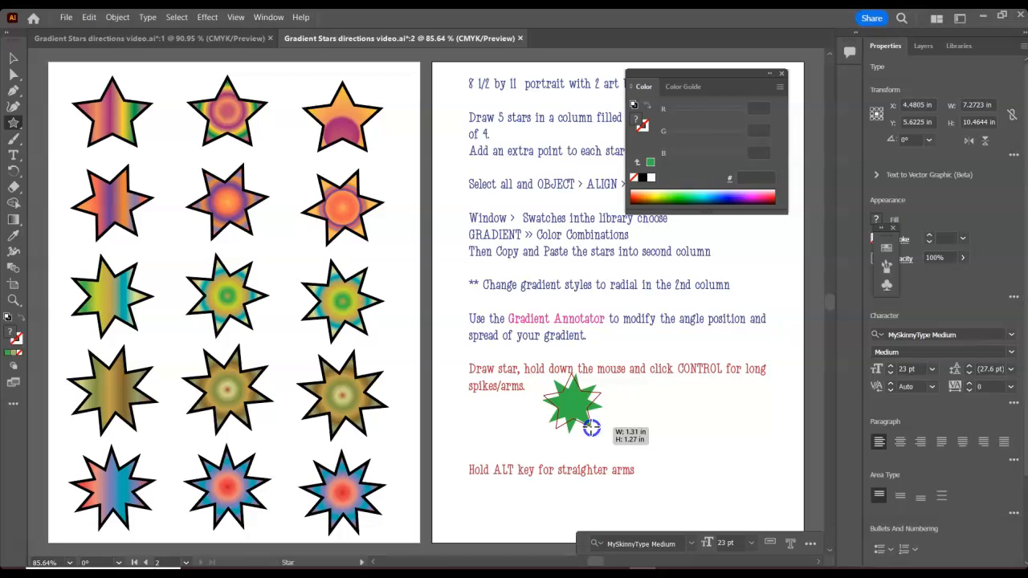
{"action": "left_click_drag", "start_coordinate": [591, 428], "coordinate": [615, 465]}
- Select the spiked star and move it toward the right side of the page
{"action": "left_click", "coordinate": [13, 58]}
{"action": "left_click", "coordinate": [554, 384]}
{"action": "left_click_drag", "start_coordinate": [583, 411], "coordinate": [735, 367]}
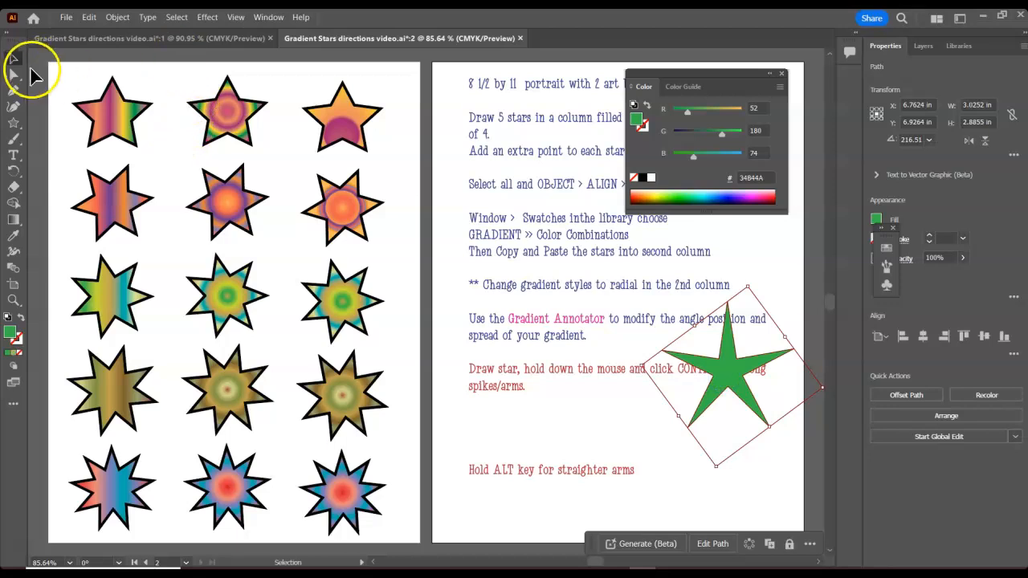
- Draw another green five-point star about 1.4 in wide below the instruction text with the Star tool
{"action": "left_click", "coordinate": [13, 122]}
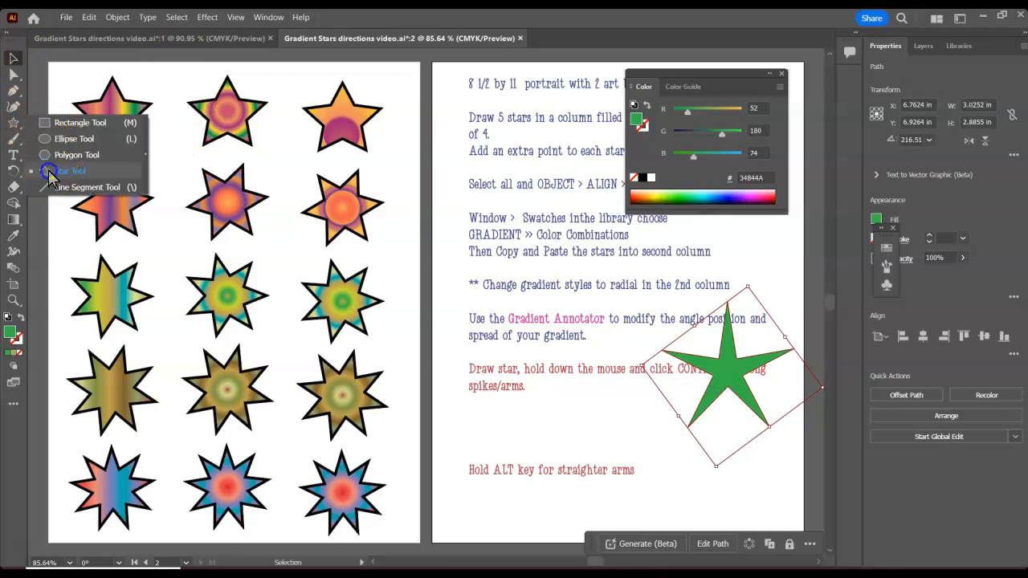
{"action": "left_click", "coordinate": [71, 170]}
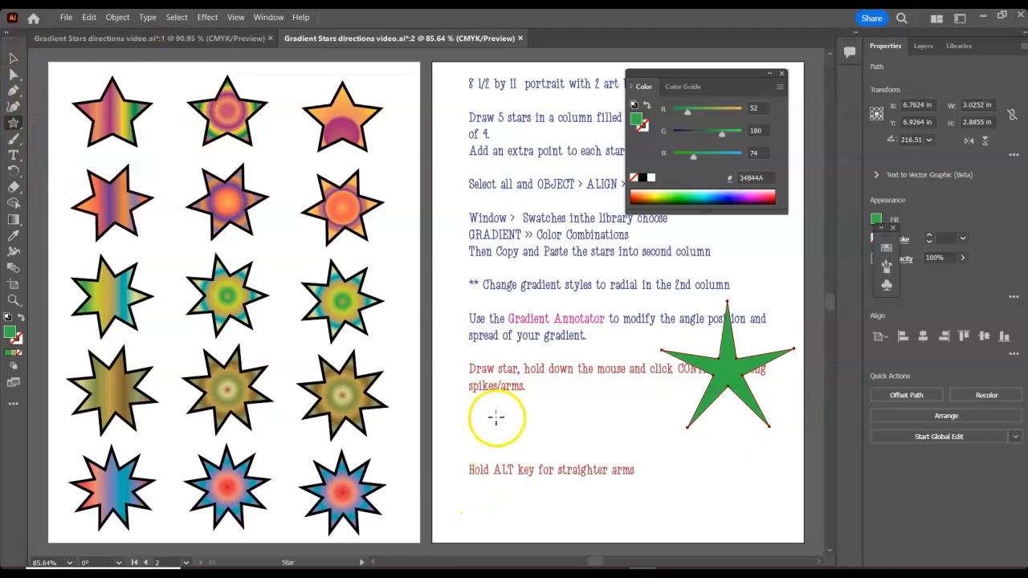
{"action": "left_click_drag", "start_coordinate": [496, 418], "coordinate": [516, 444]}
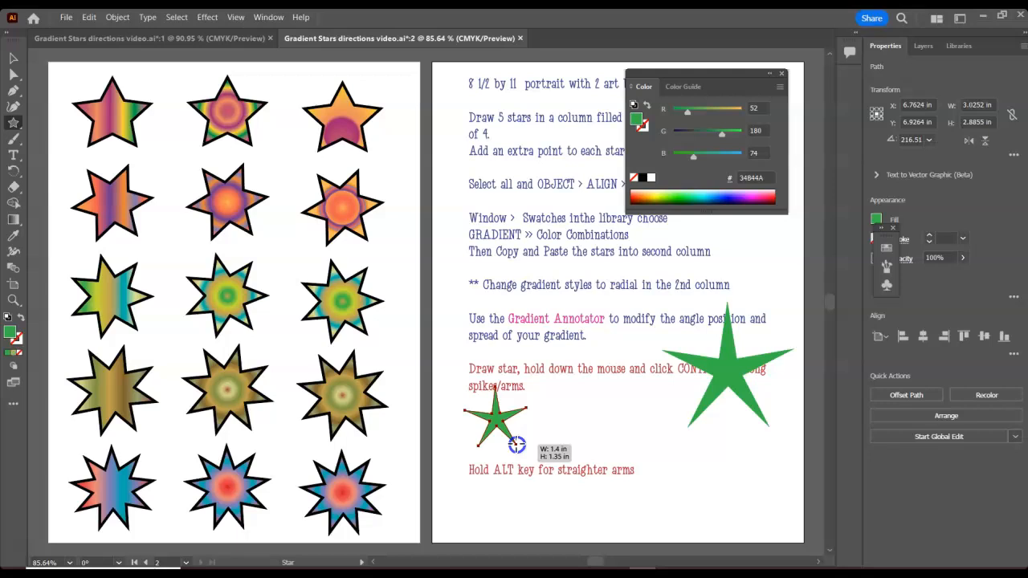
{"action": "left_click_drag", "start_coordinate": [516, 443], "coordinate": [516, 444]}
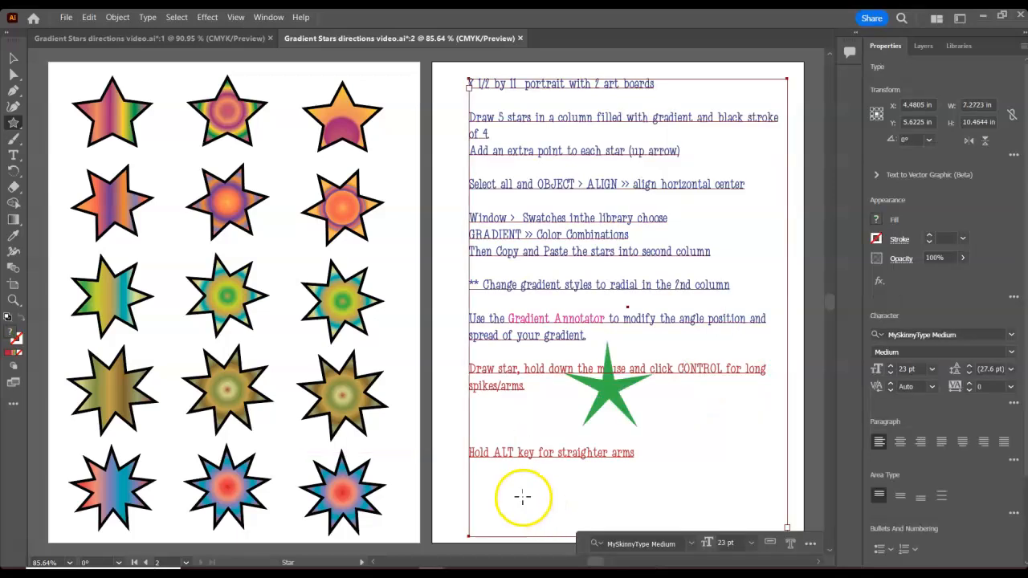
- Draw two red five-point stars near the bottom of the page and undo both
{"action": "left_click_drag", "start_coordinate": [499, 474], "coordinate": [524, 506]}
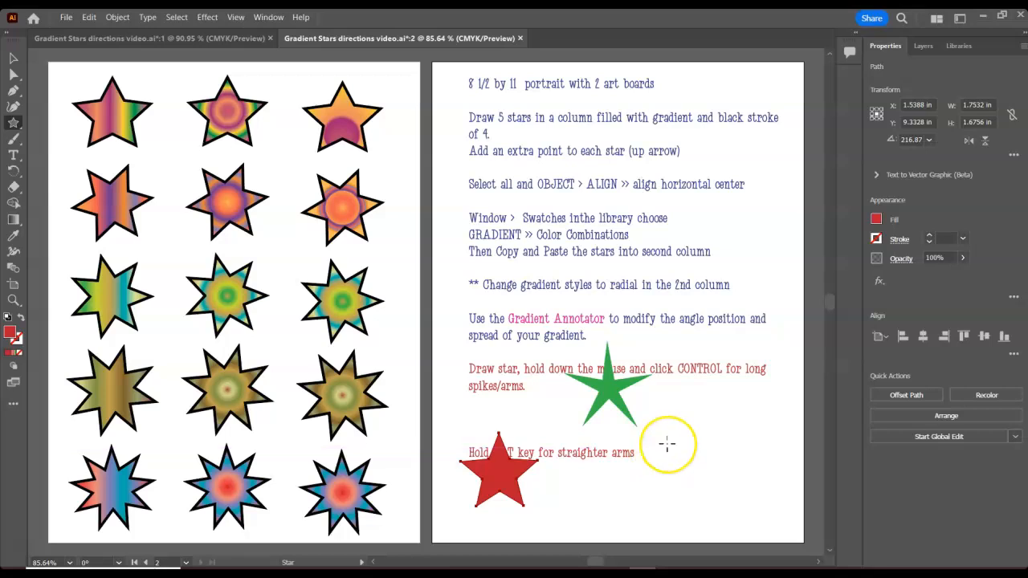
{"action": "left_click_drag", "start_coordinate": [666, 444], "coordinate": [701, 488]}
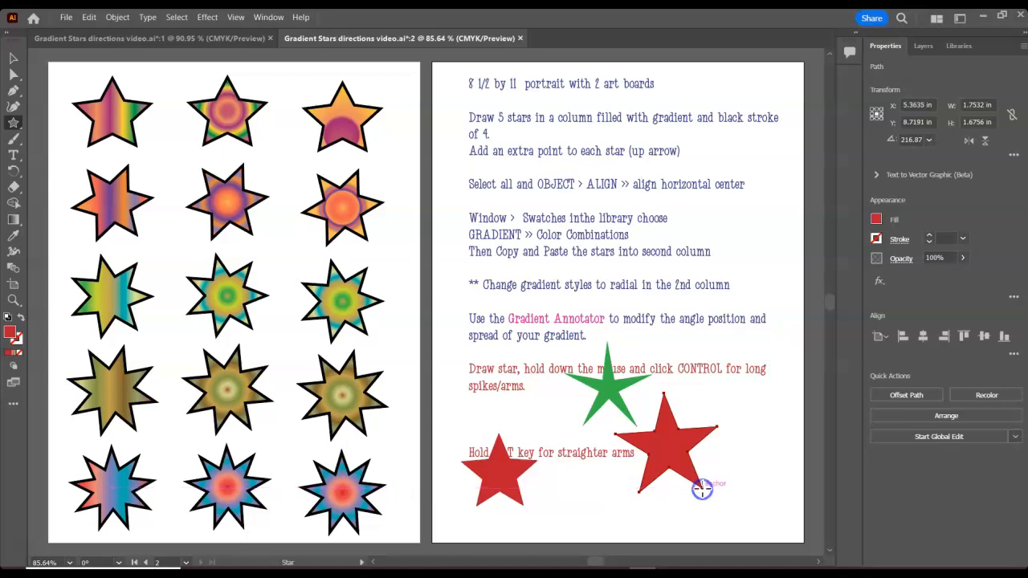
{"action": "key", "text": "ctrl+z"}
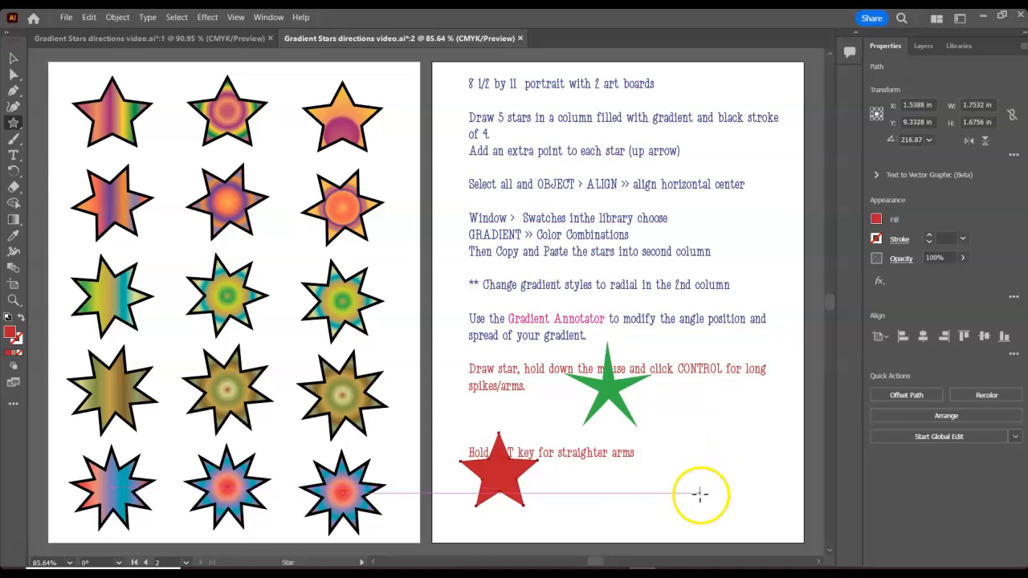
{"action": "key", "text": "ctrl+z"}
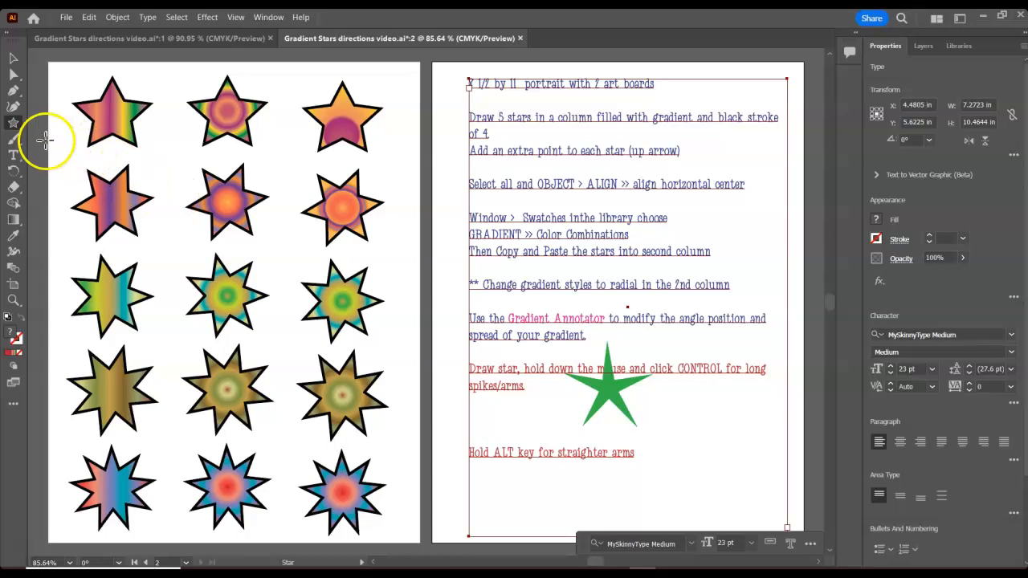
- Create a precise five-point star with Radius 1 of 2 in and Radius 2 of 1 in on the page
{"action": "left_click", "coordinate": [13, 122]}
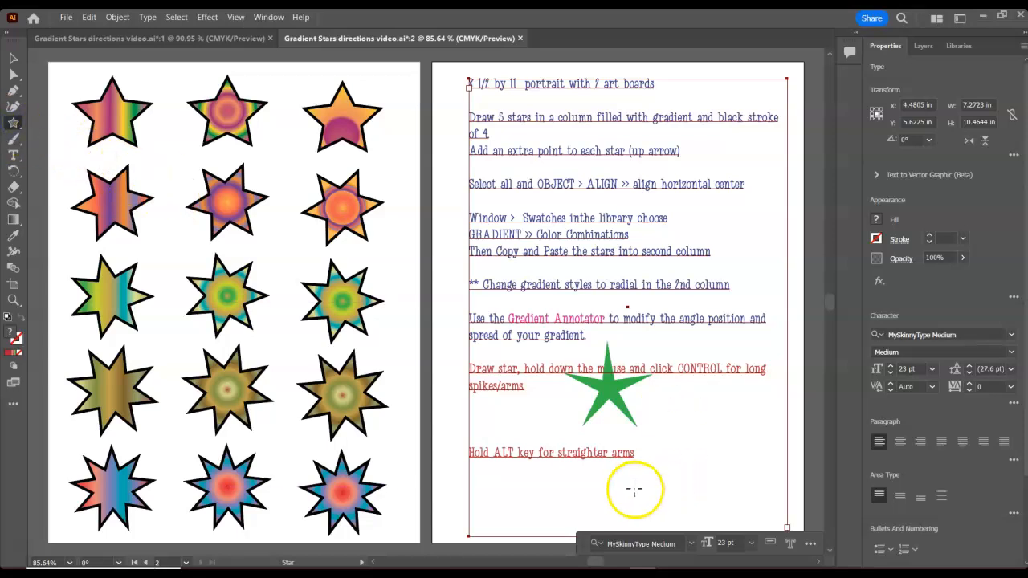
{"action": "left_click", "coordinate": [698, 434]}
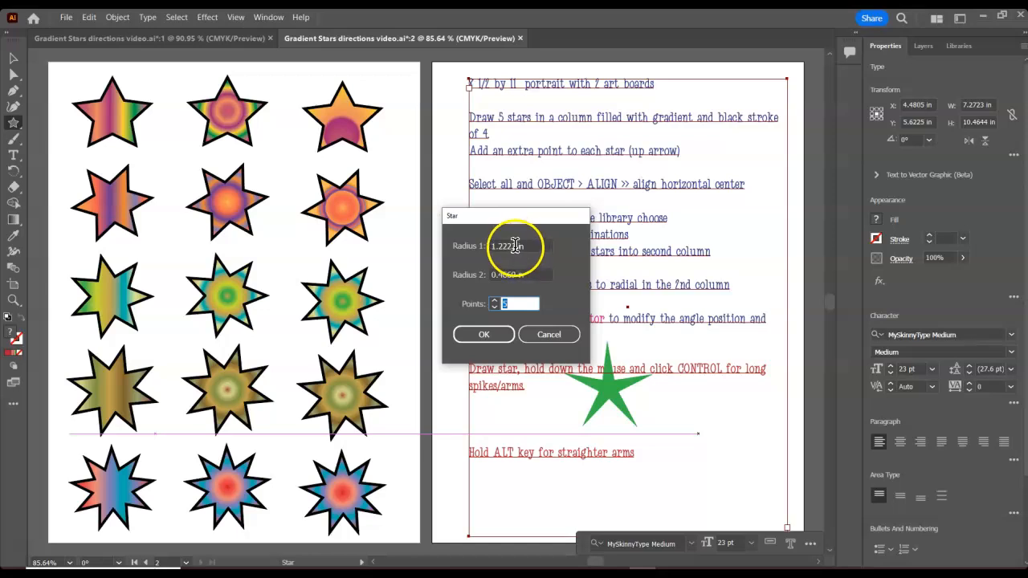
{"action": "left_click_drag", "start_coordinate": [514, 245], "coordinate": [472, 245]}
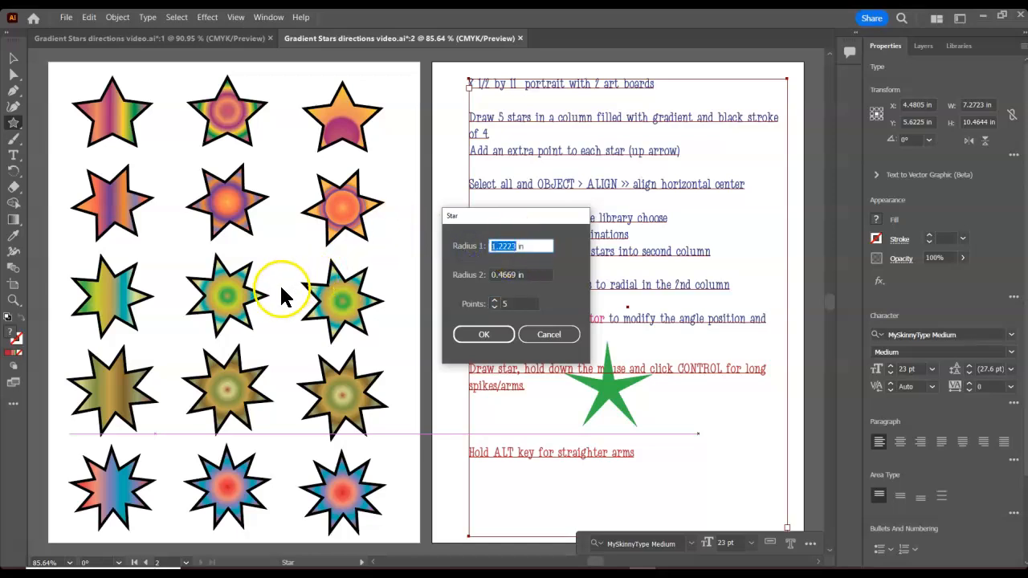
{"action": "type", "text": "2"}
{"action": "left_click_drag", "start_coordinate": [517, 273], "coordinate": [477, 274]}
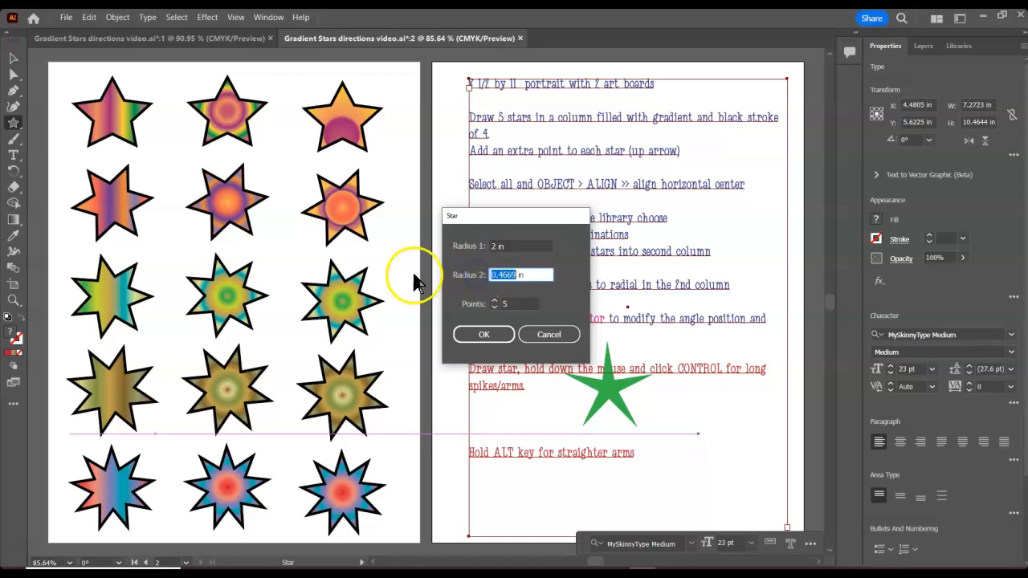
{"action": "left_click", "coordinate": [482, 335]}
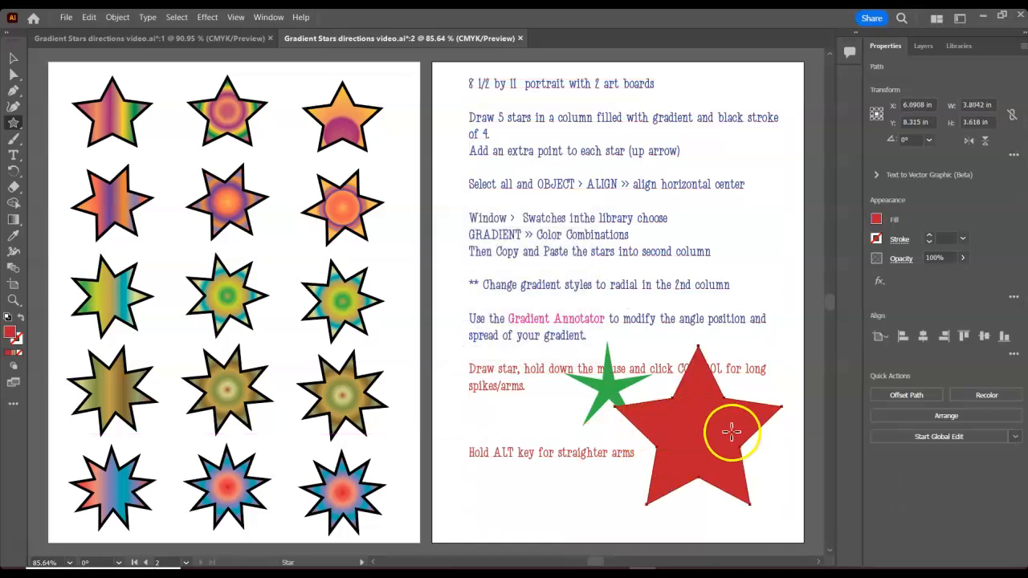